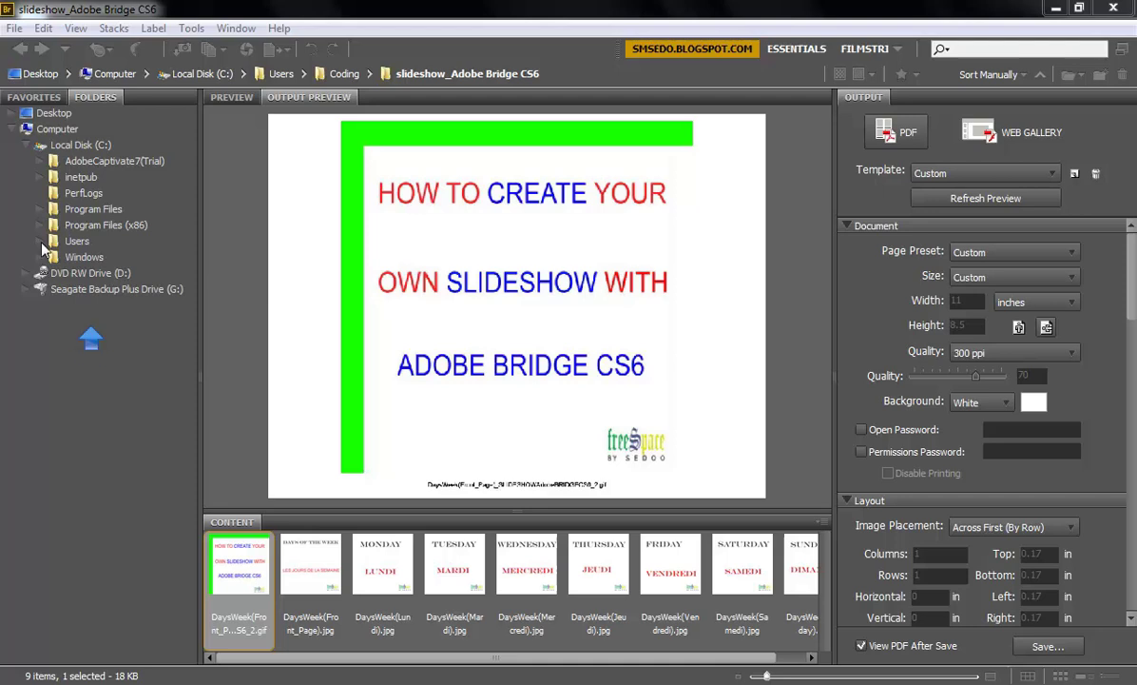
Expand Users and Coding, then open the slideshow_Adobe Bridge CS6 folder.
click(40, 241)
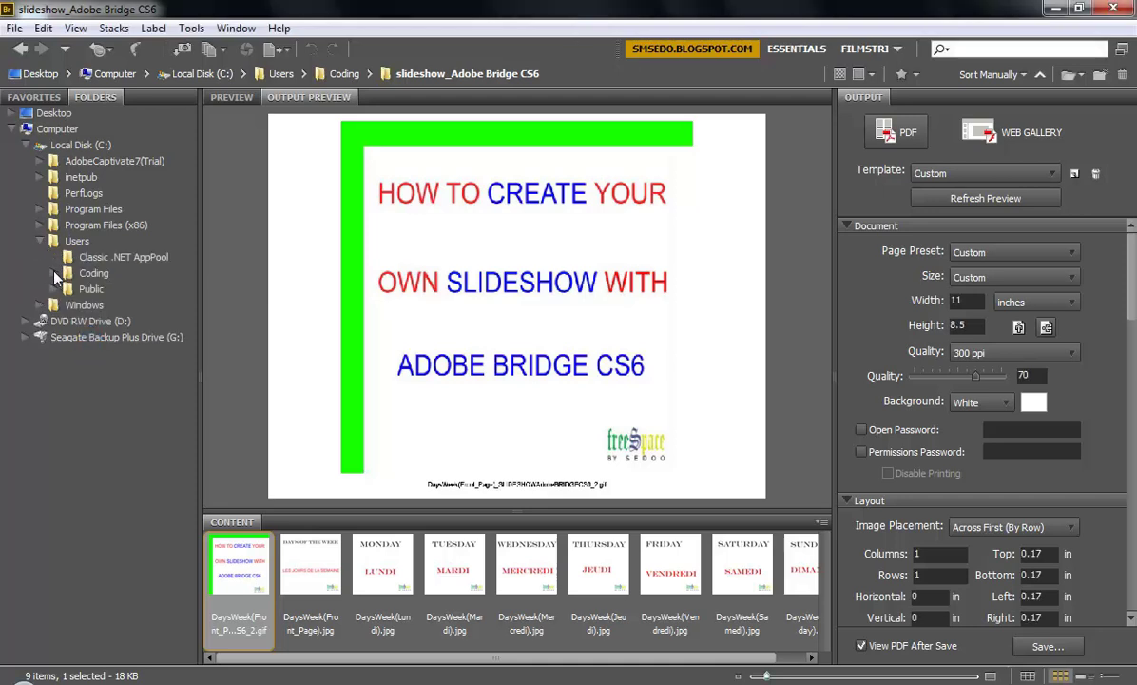
click(54, 273)
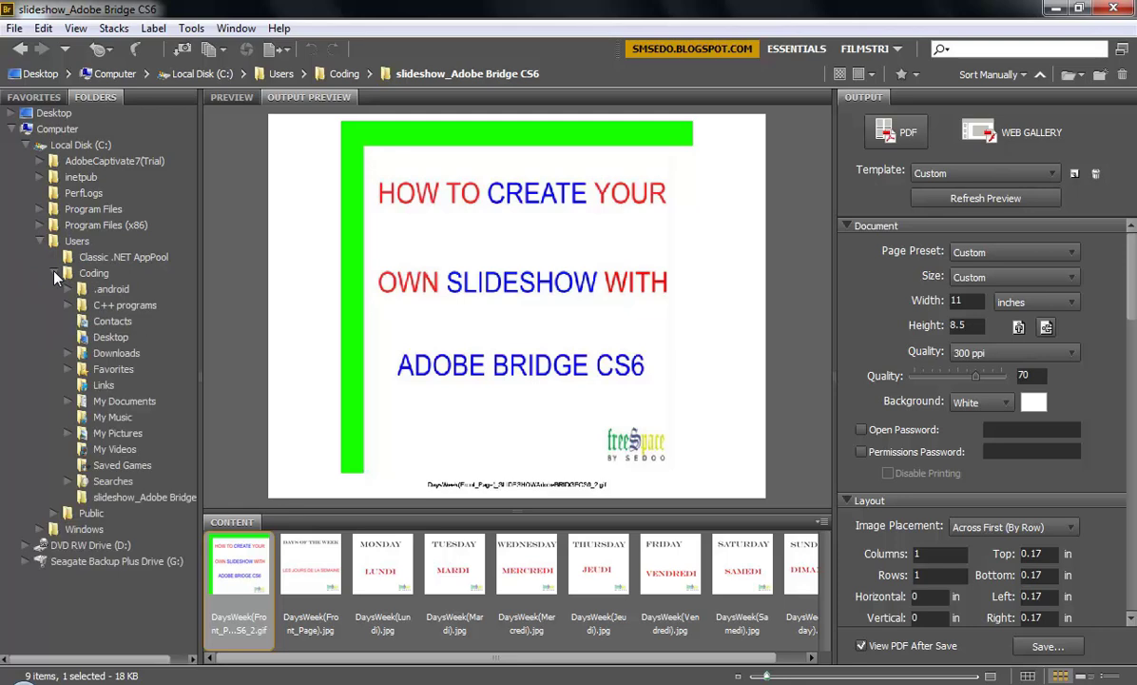
click(115, 494)
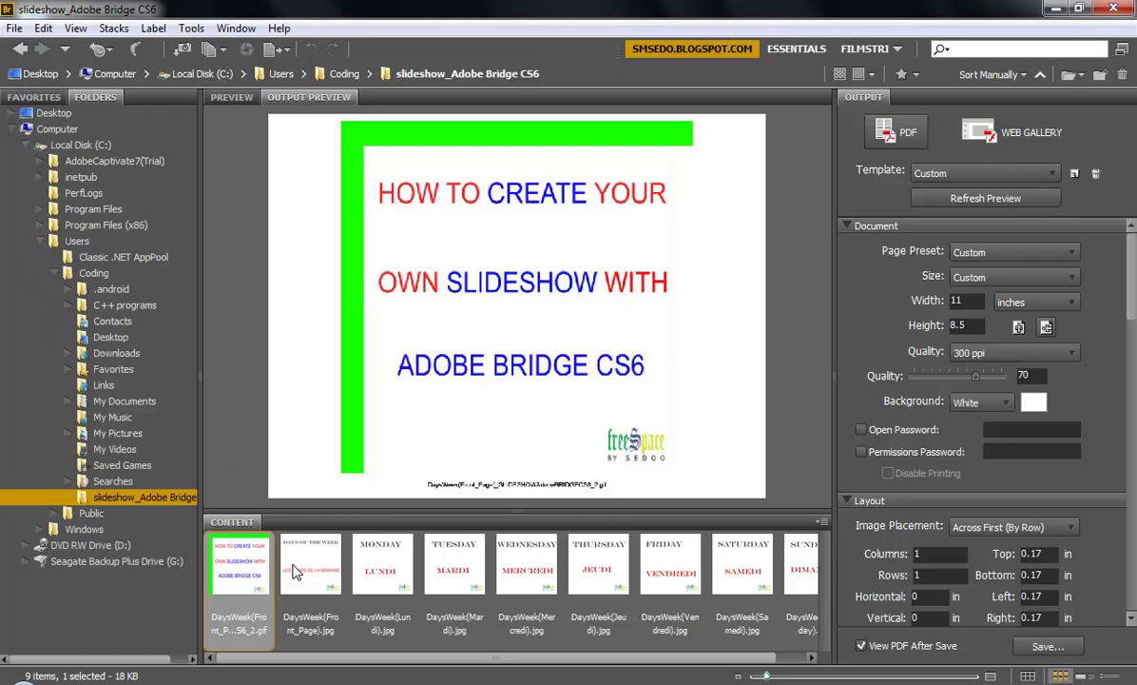
mouse_move(380, 572)
mouse_down()
mouse_move(409, 577)
mouse_move(306, 575)
mouse_up()
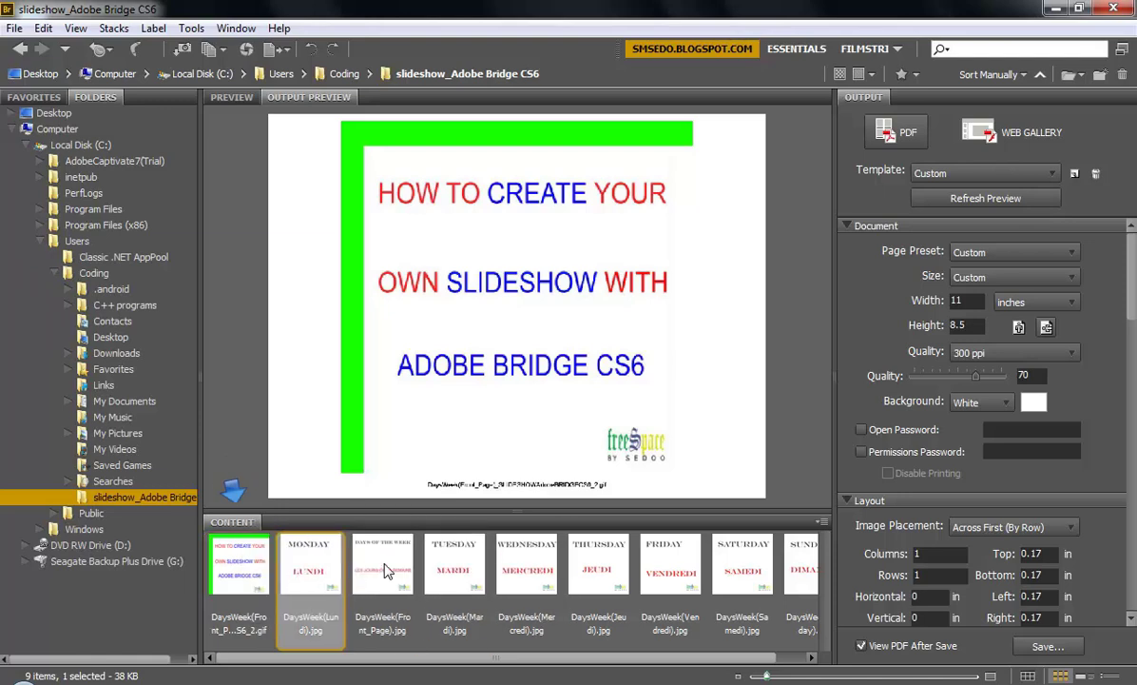
drag(381, 570, 294, 568)
click(228, 570)
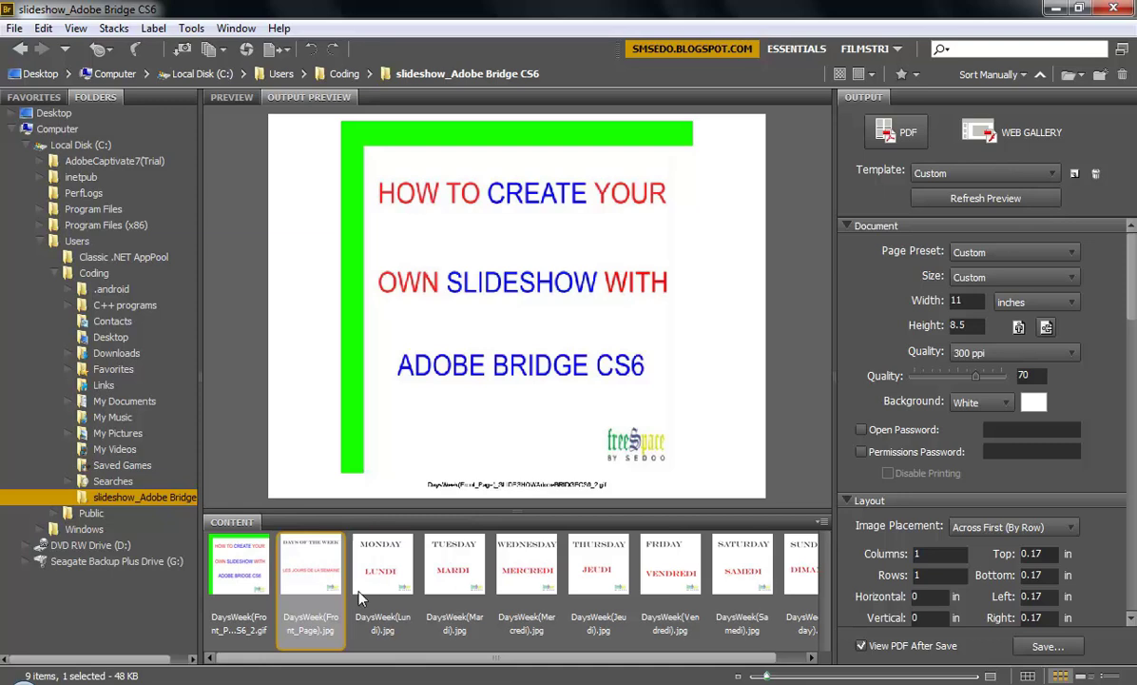
click(908, 135)
click(898, 52)
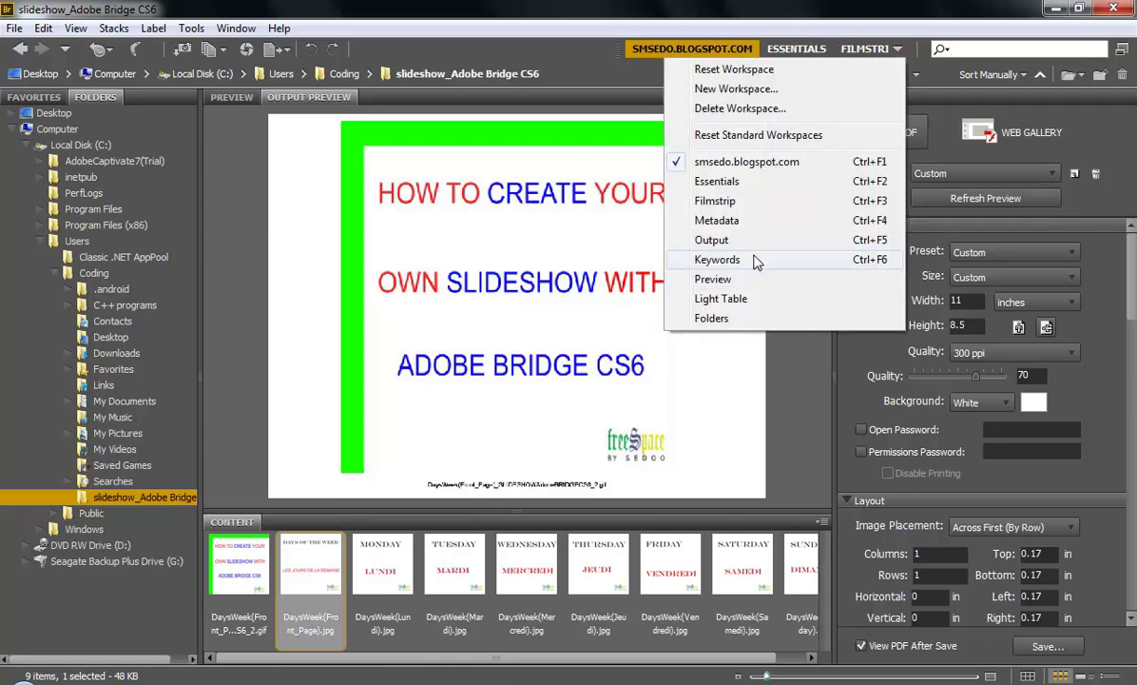
click(1086, 195)
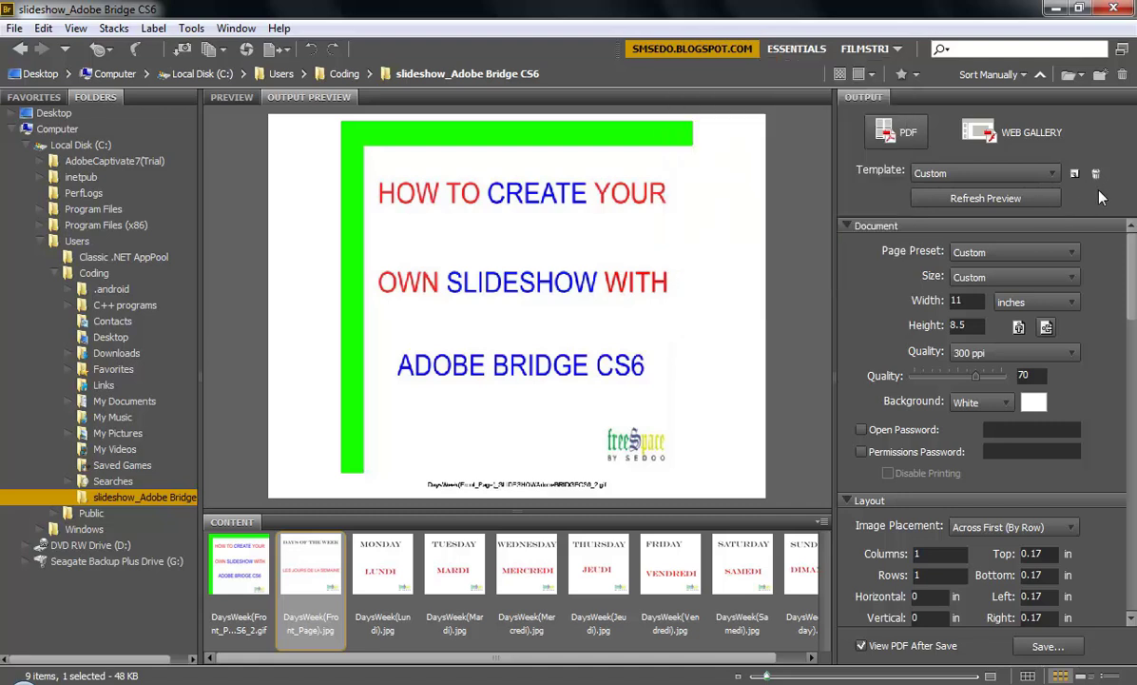
Choose PDF output with the Maximize Size template and 500 × 500 pixel pages.
click(903, 138)
click(958, 173)
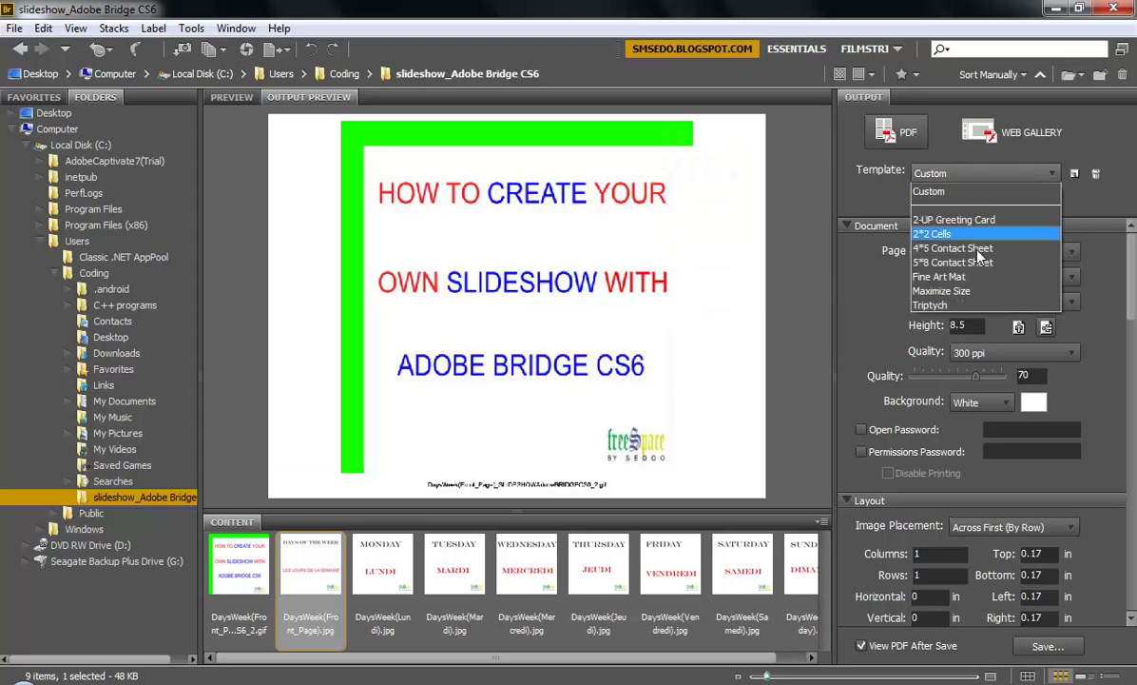
click(963, 289)
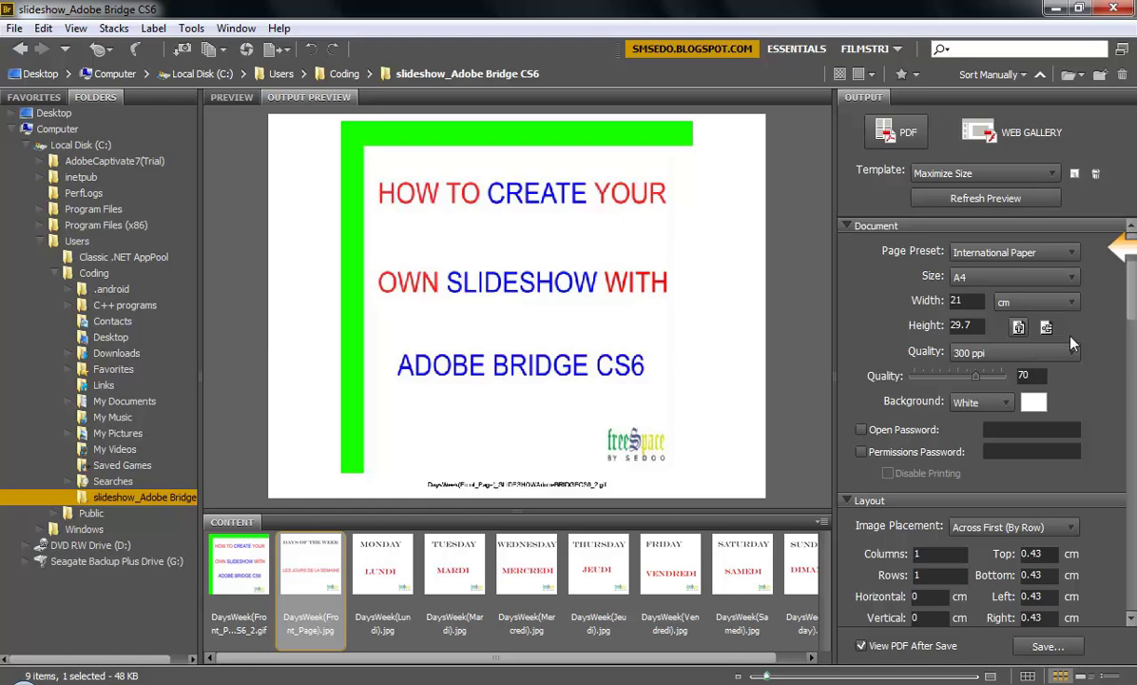
click(1075, 303)
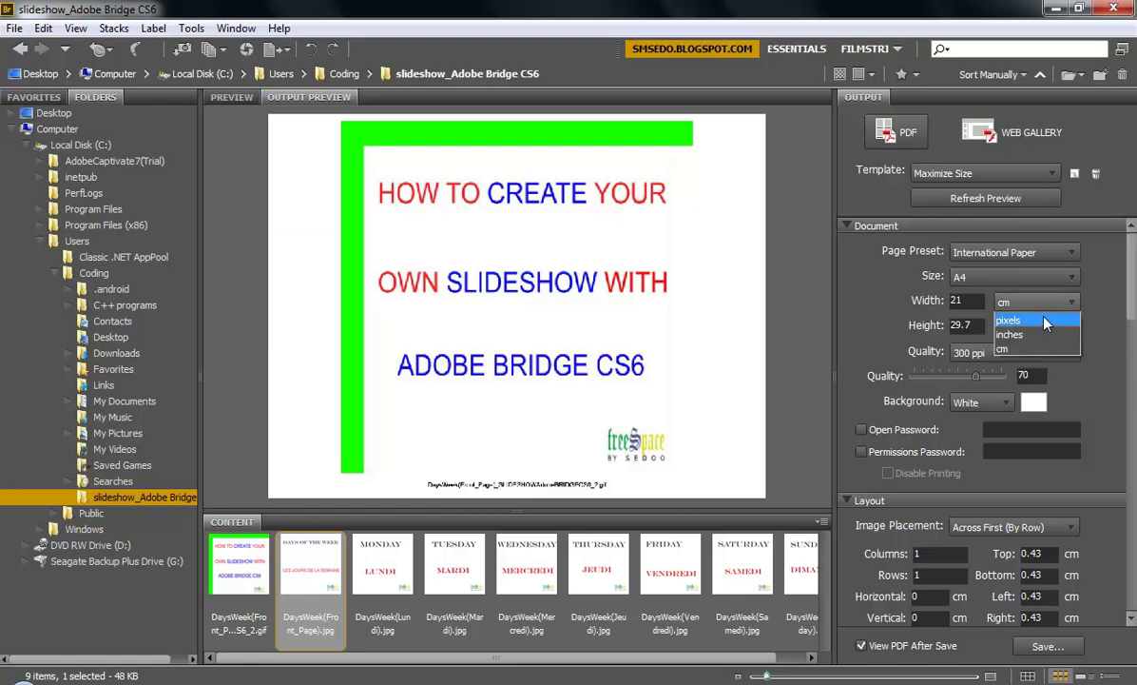
click(1046, 326)
double_click(960, 301)
text(500)
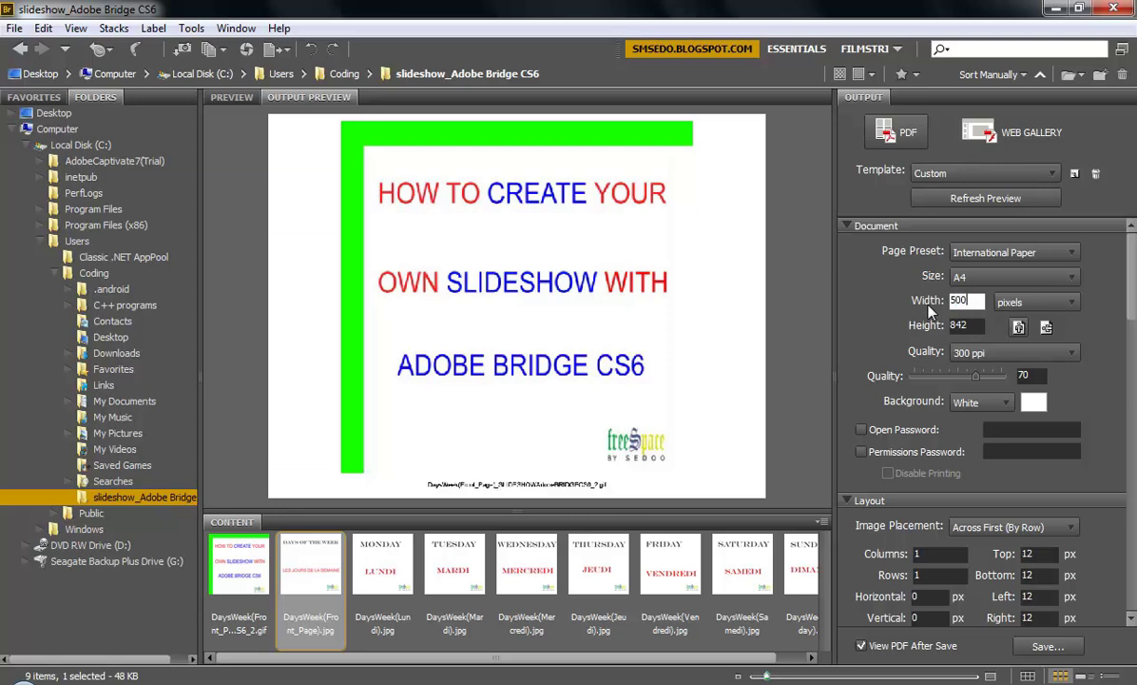
key(Tab)
text(500)
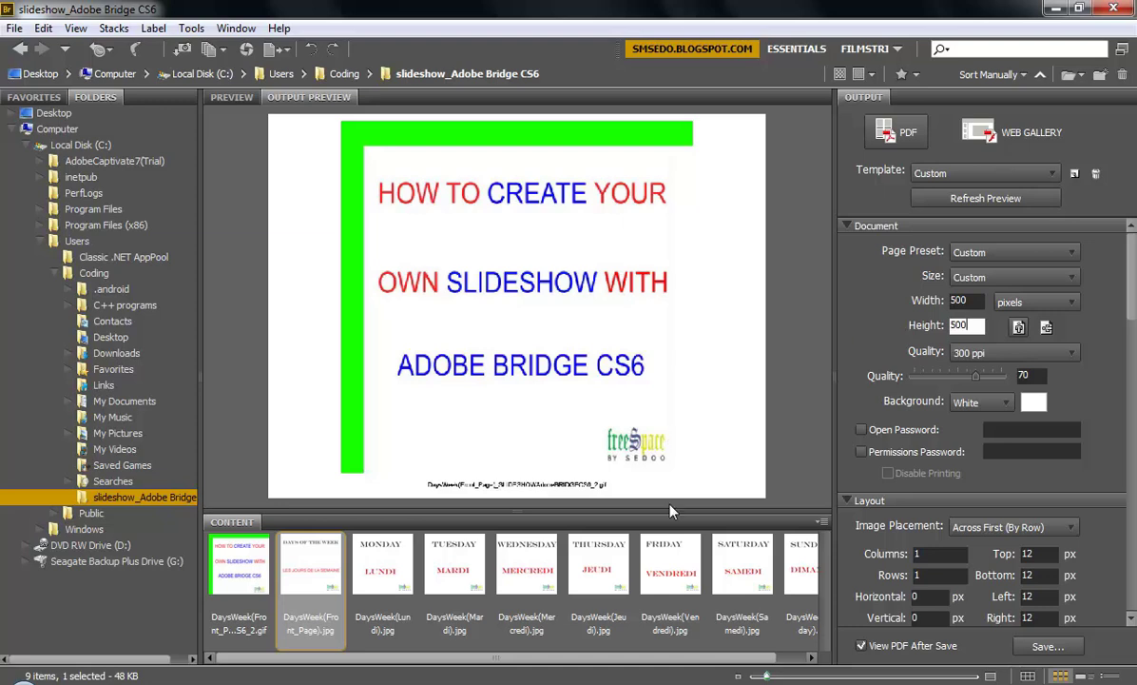
Open the Friday slide image in Paint.
click(655, 568)
right_click(655, 568)
mouse_move(713, 114)
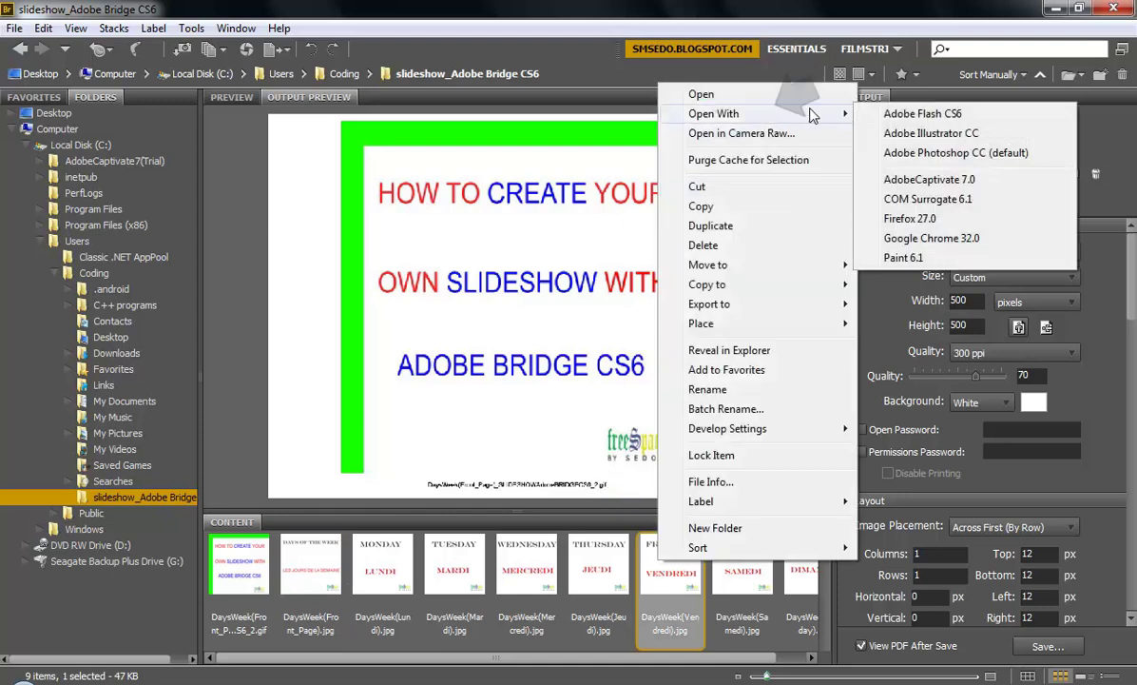
click(903, 257)
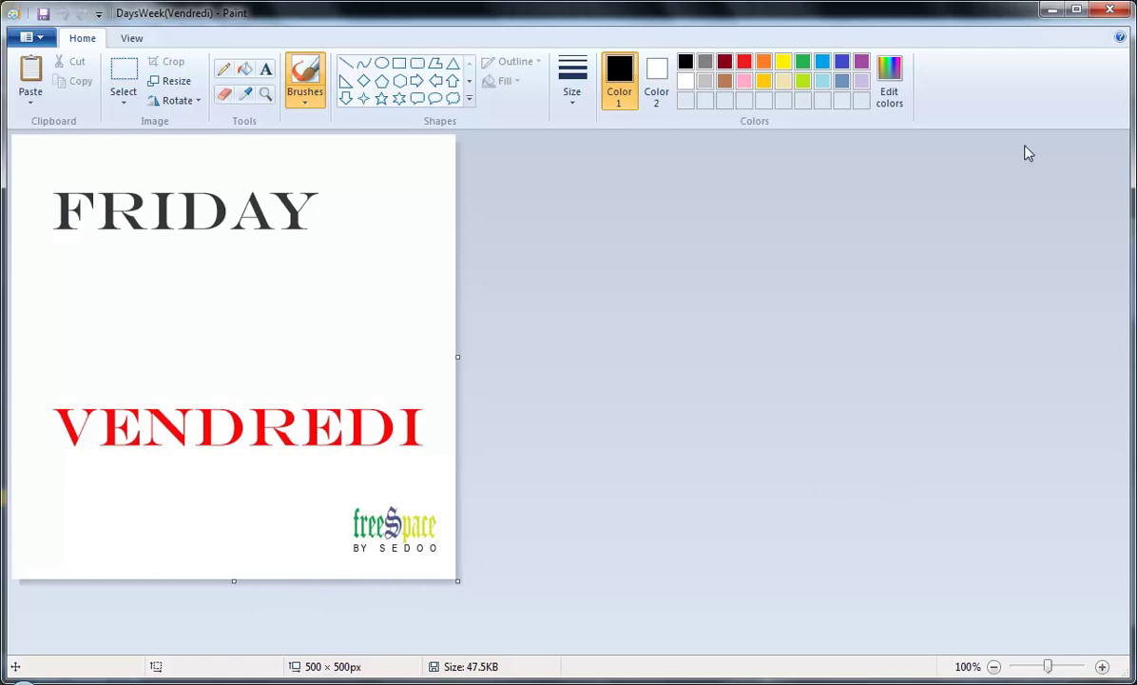
Close Paint after confirming the Friday image is 500 × 500 pixels.
click(1107, 12)
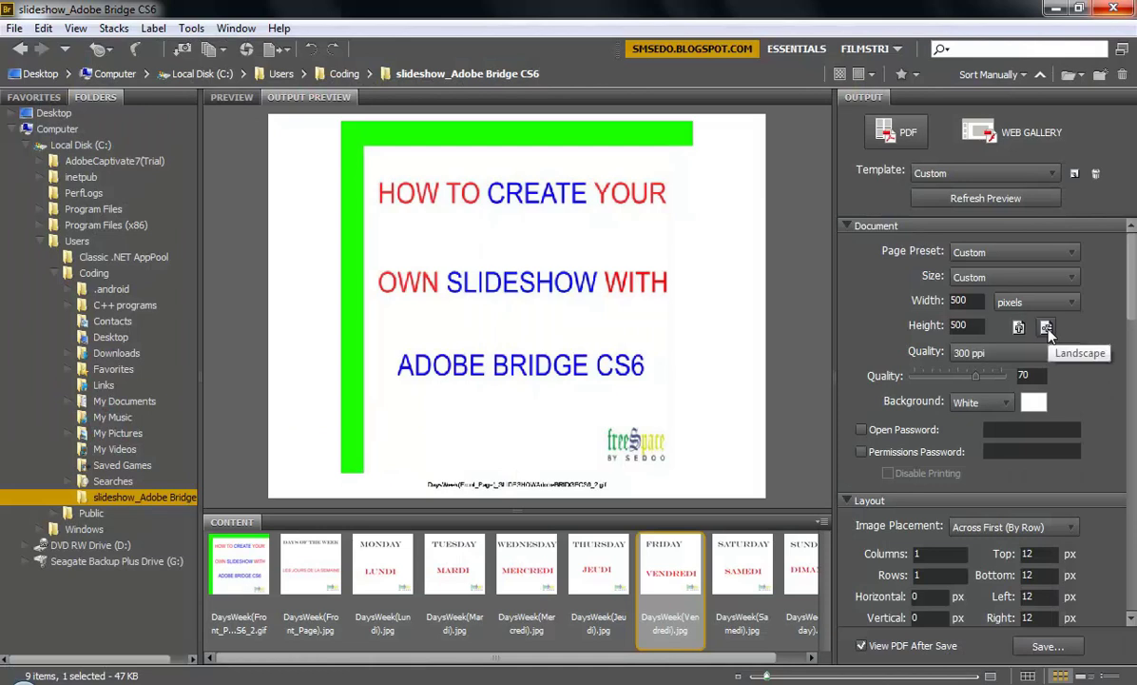
Set a black page background and refresh the preview from the title slide.
click(1011, 407)
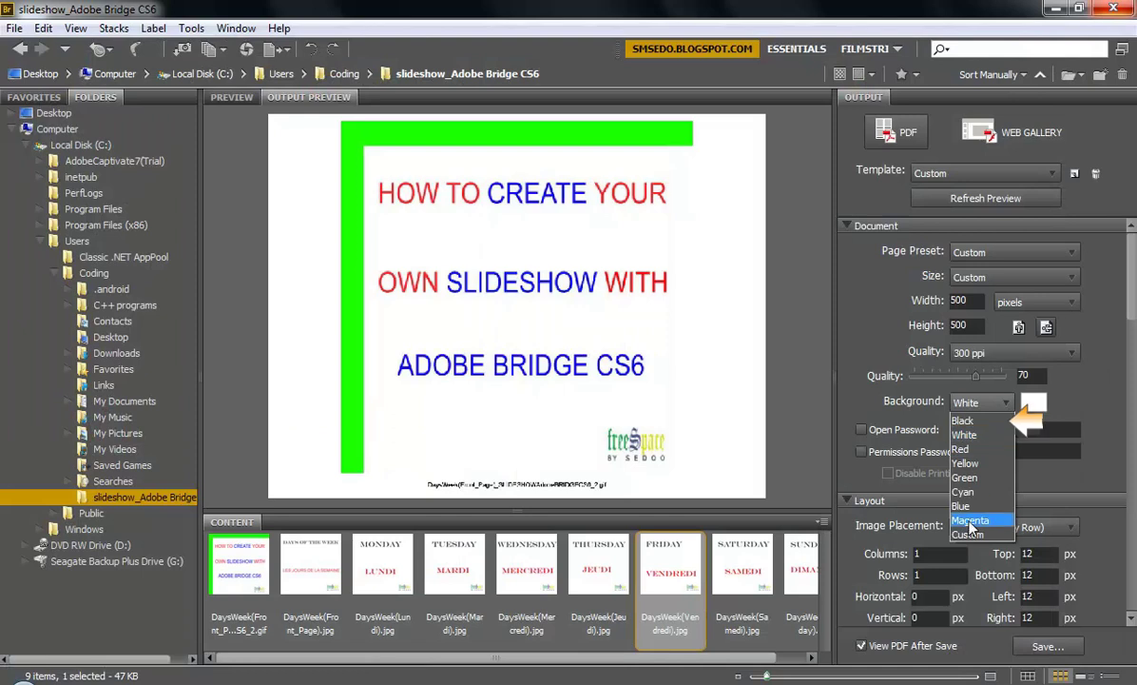
click(969, 421)
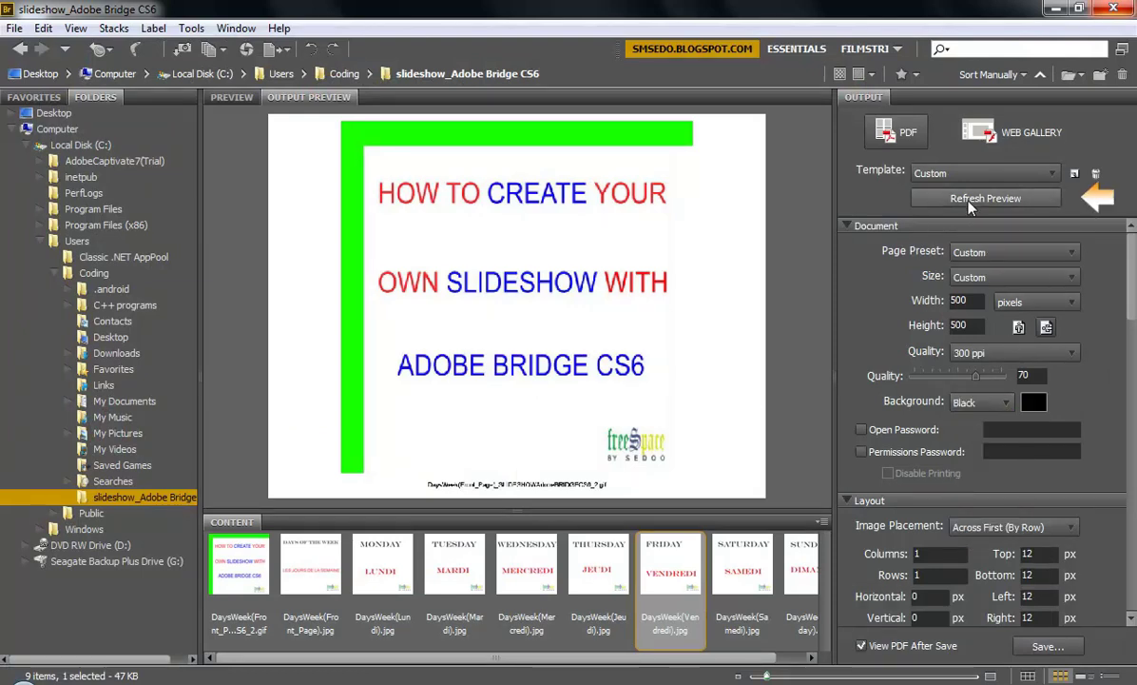
click(998, 198)
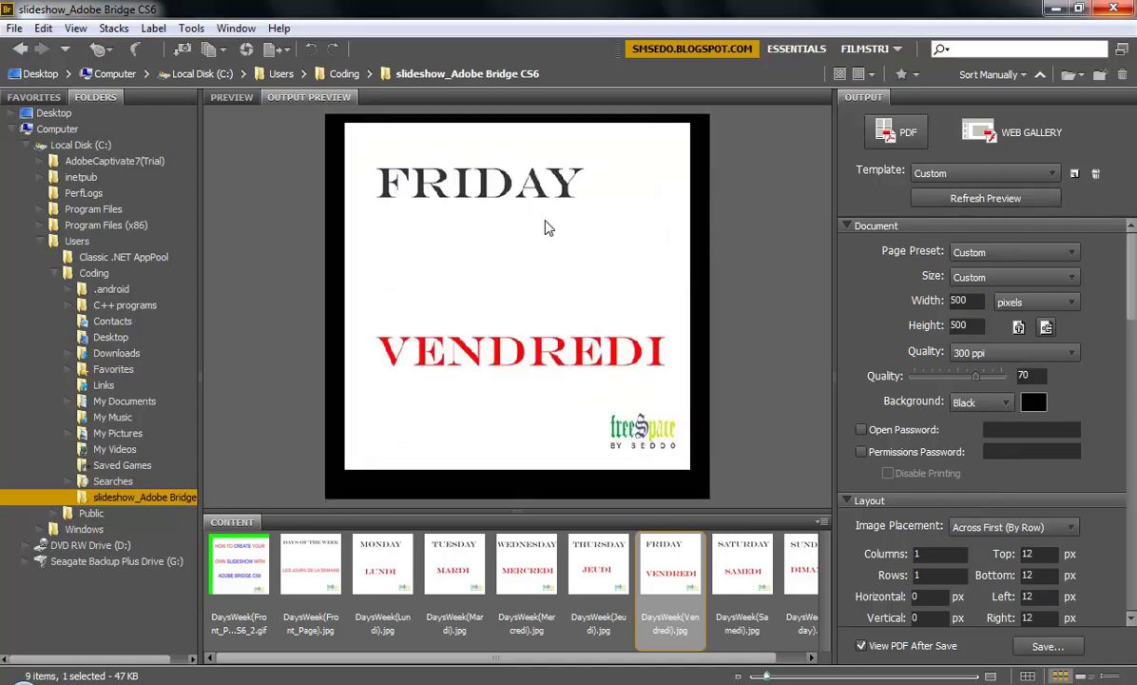
click(255, 578)
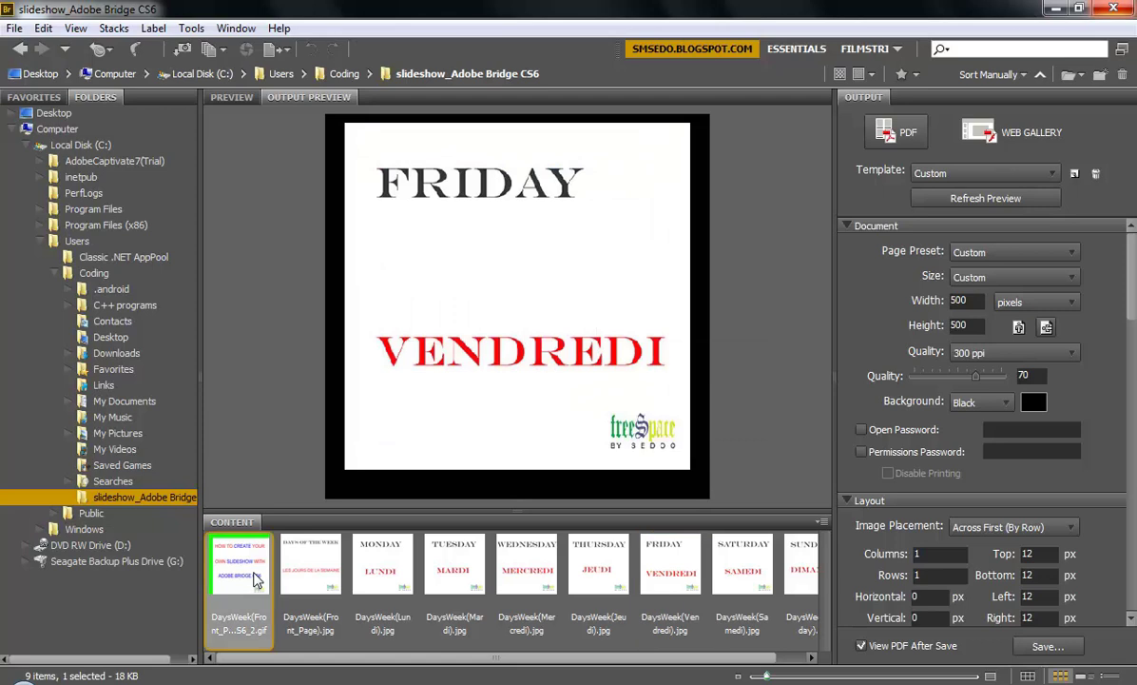
click(950, 202)
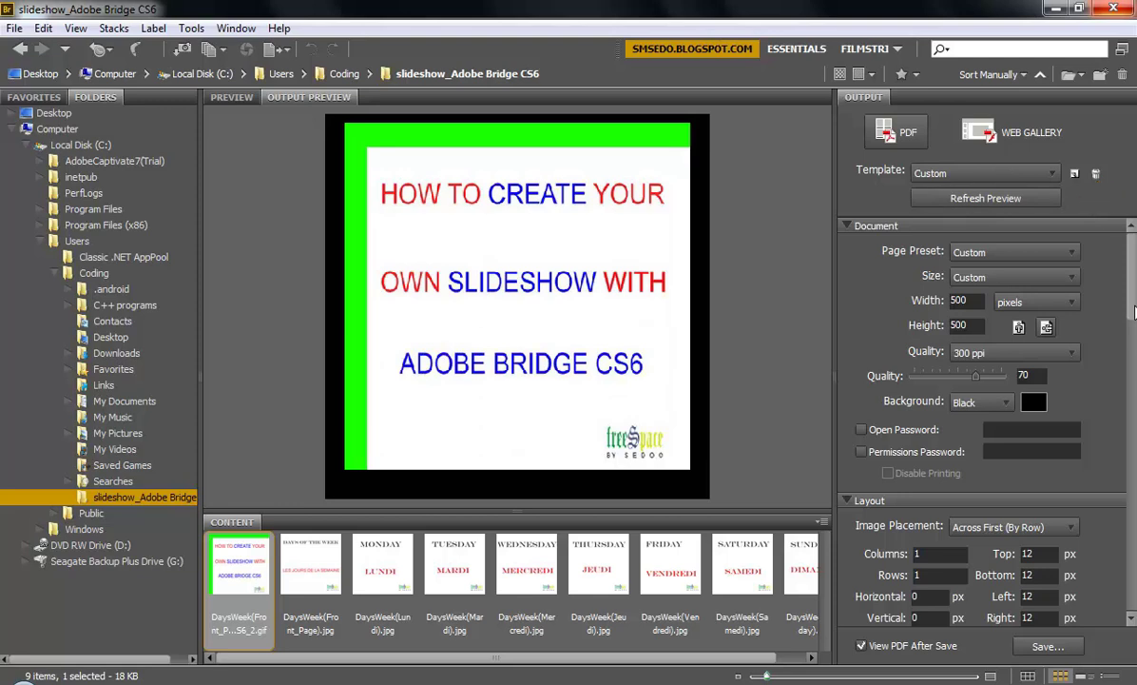
Uncheck Rotate for Best Fit in the Layout section.
drag(1133, 315, 1133, 329)
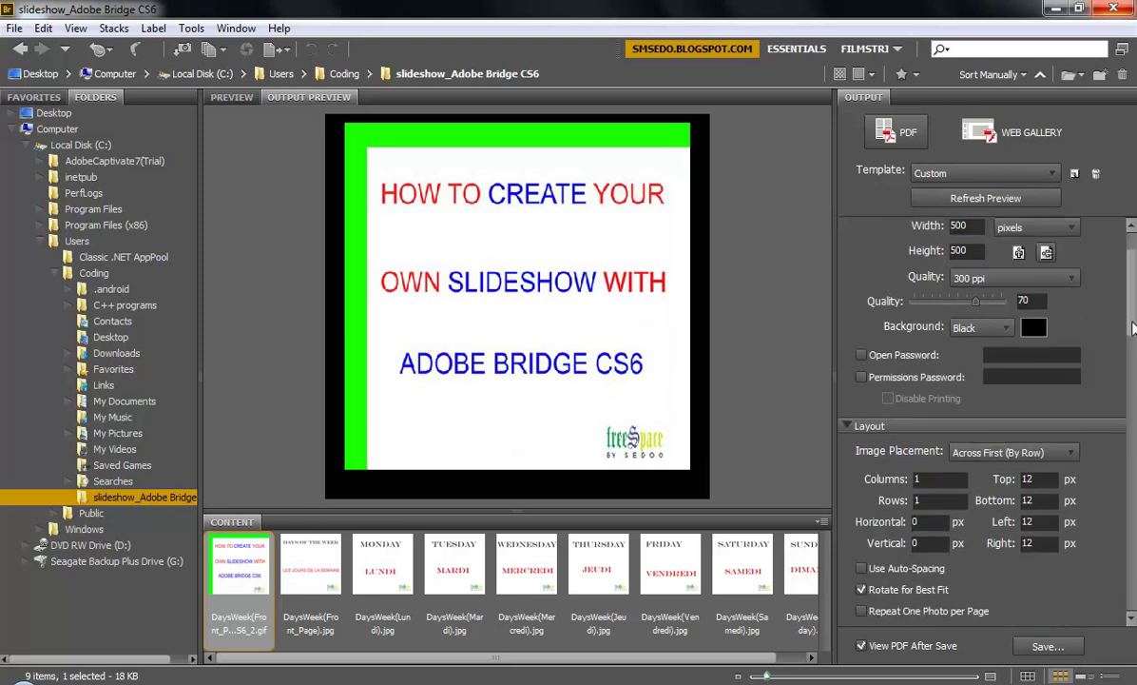
scroll(963, 231, down, 3)
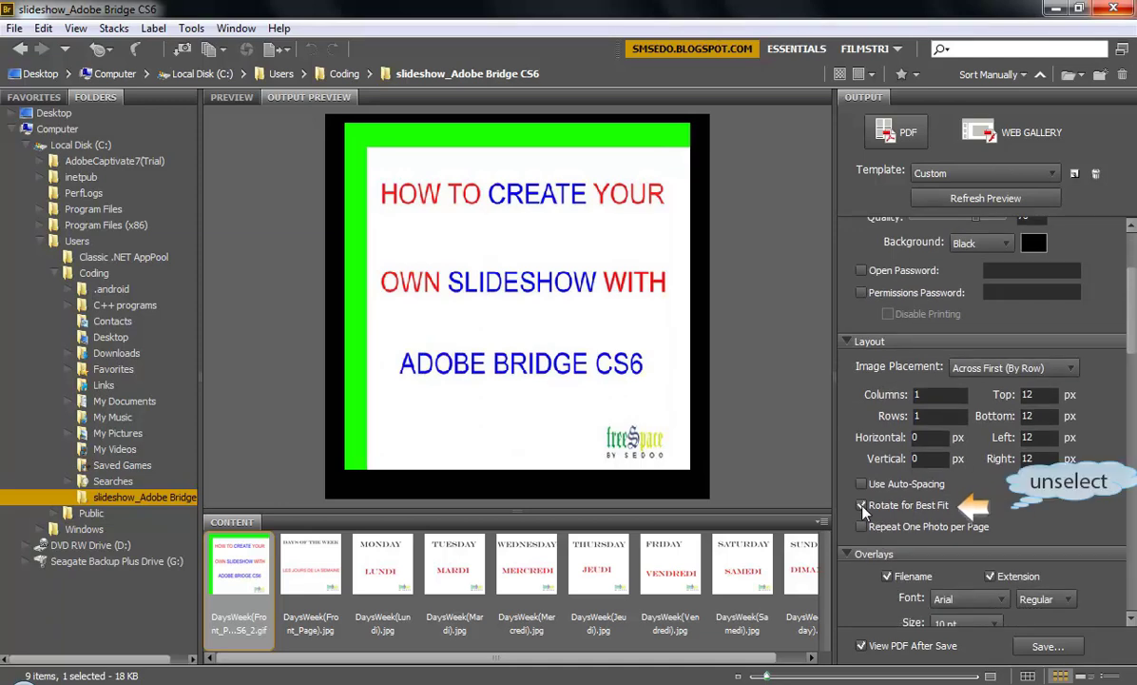
click(862, 505)
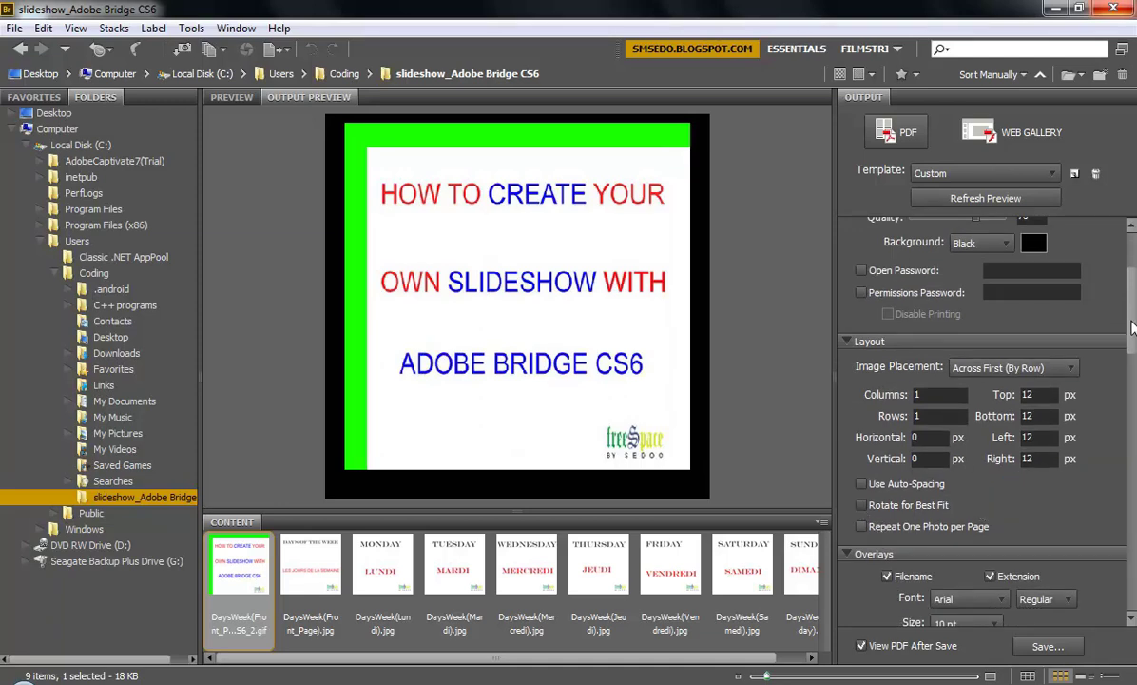
drag(1132, 328, 1131, 391)
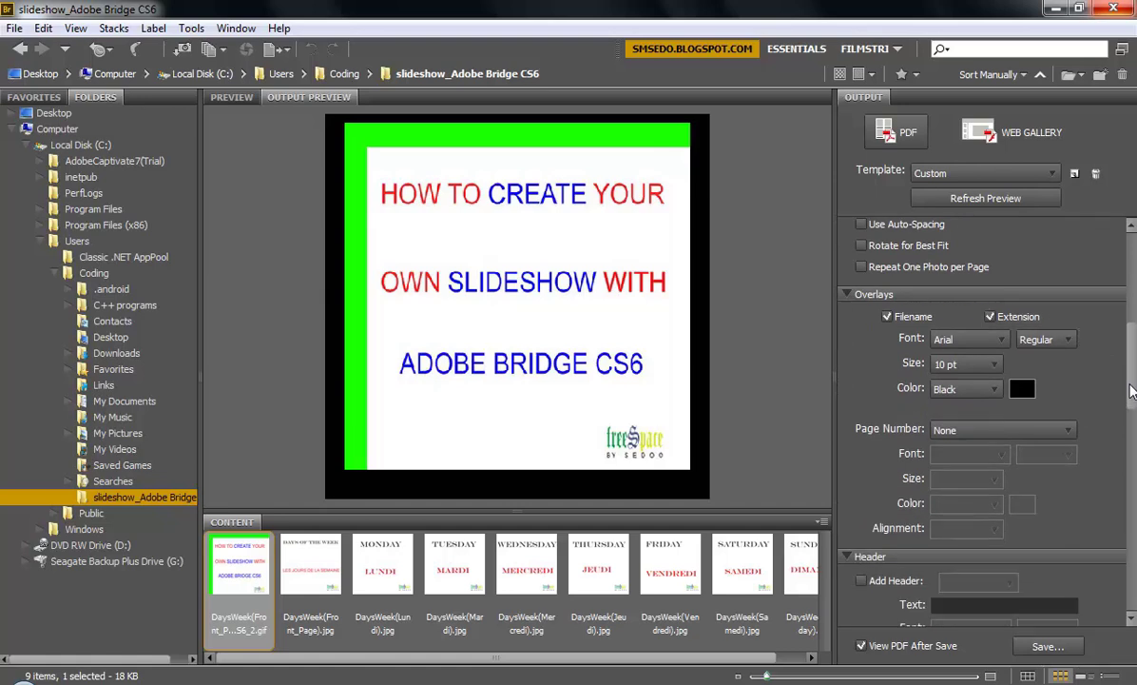
scroll(962, 404, down, 5)
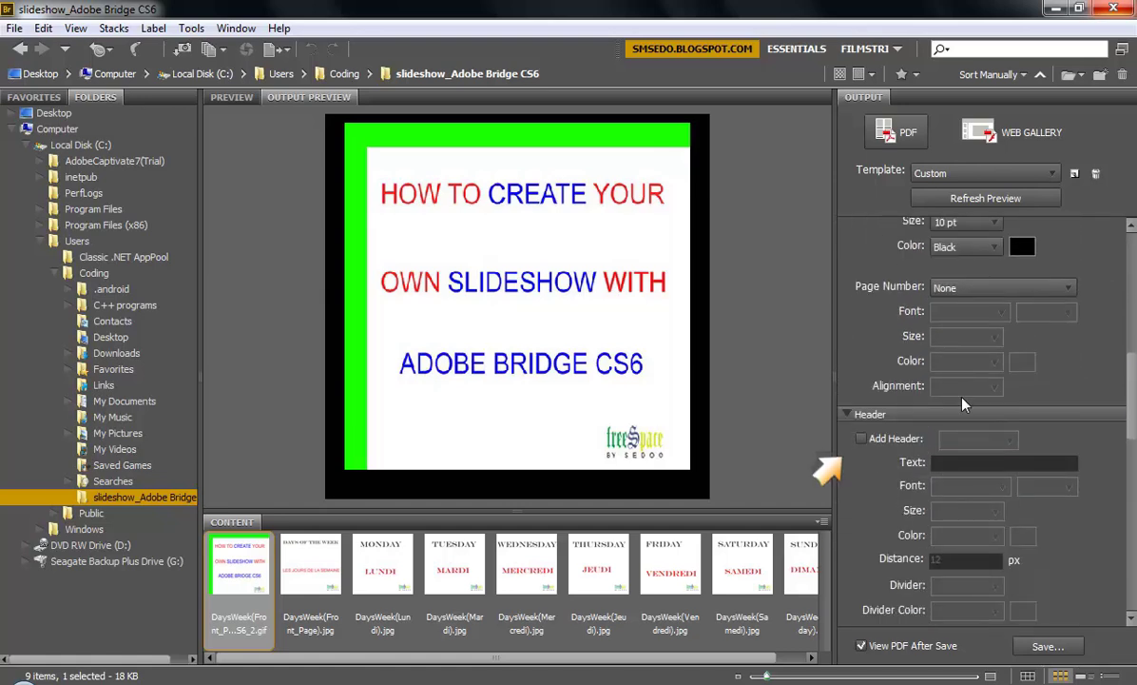
Add a centred, 12 pt red 'HAPPY SLIDESHOW' header and refresh the preview.
click(861, 439)
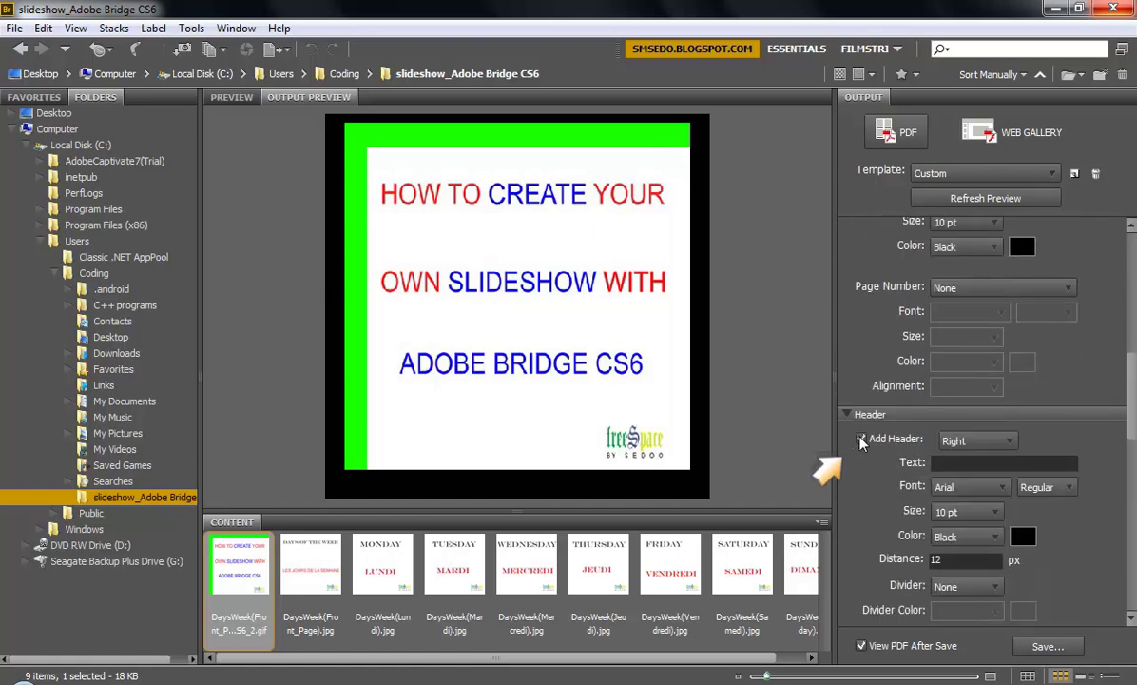
click(970, 462)
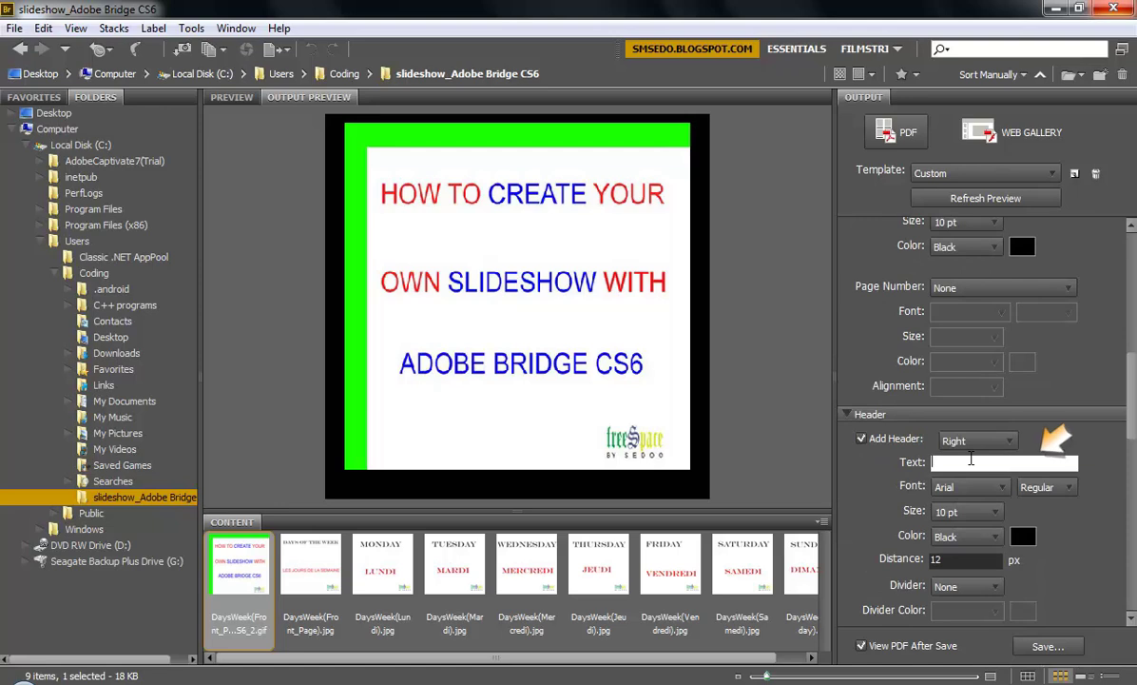
text(HAPPY SLIDESHOW)
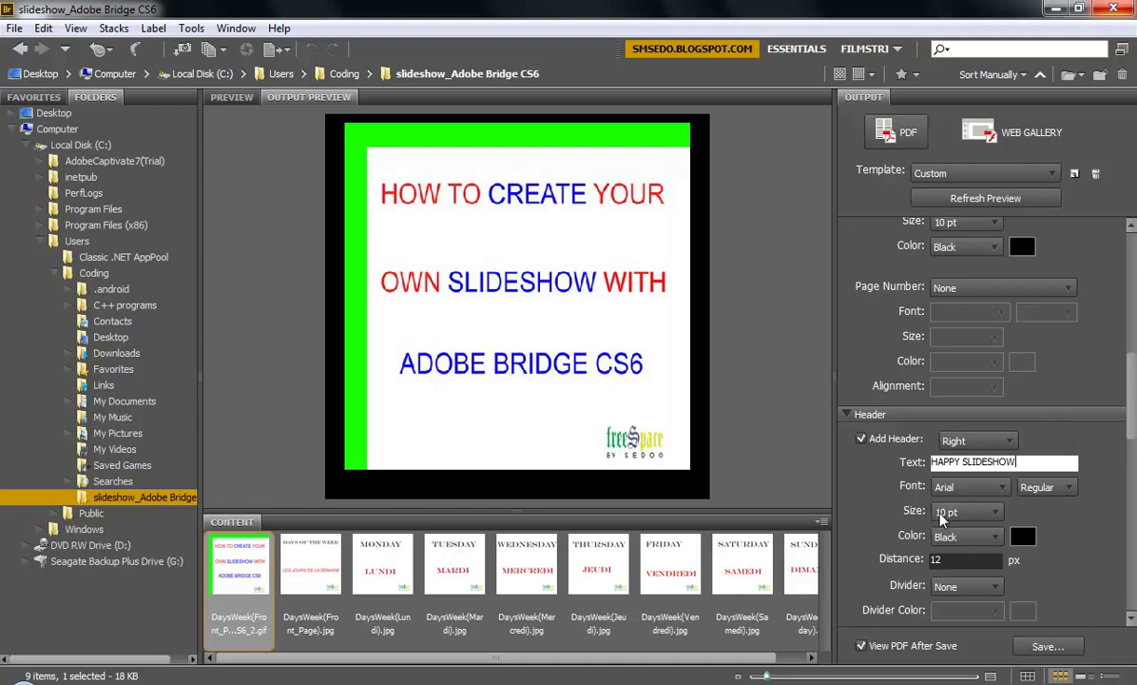
click(989, 440)
click(961, 486)
click(979, 511)
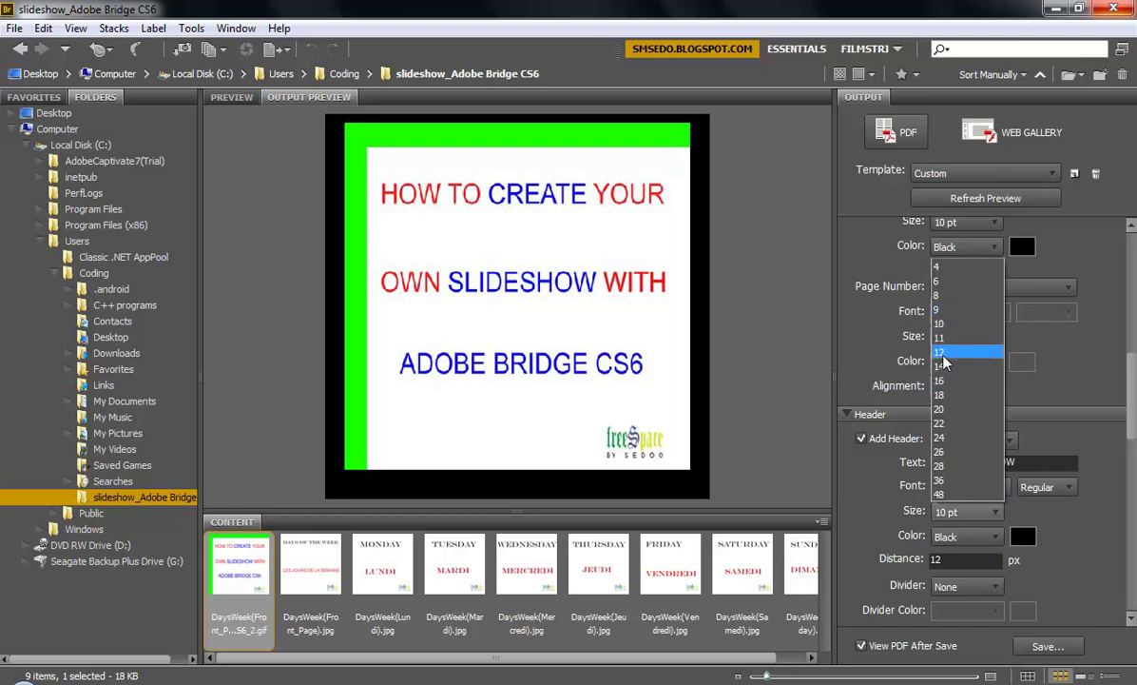
click(943, 352)
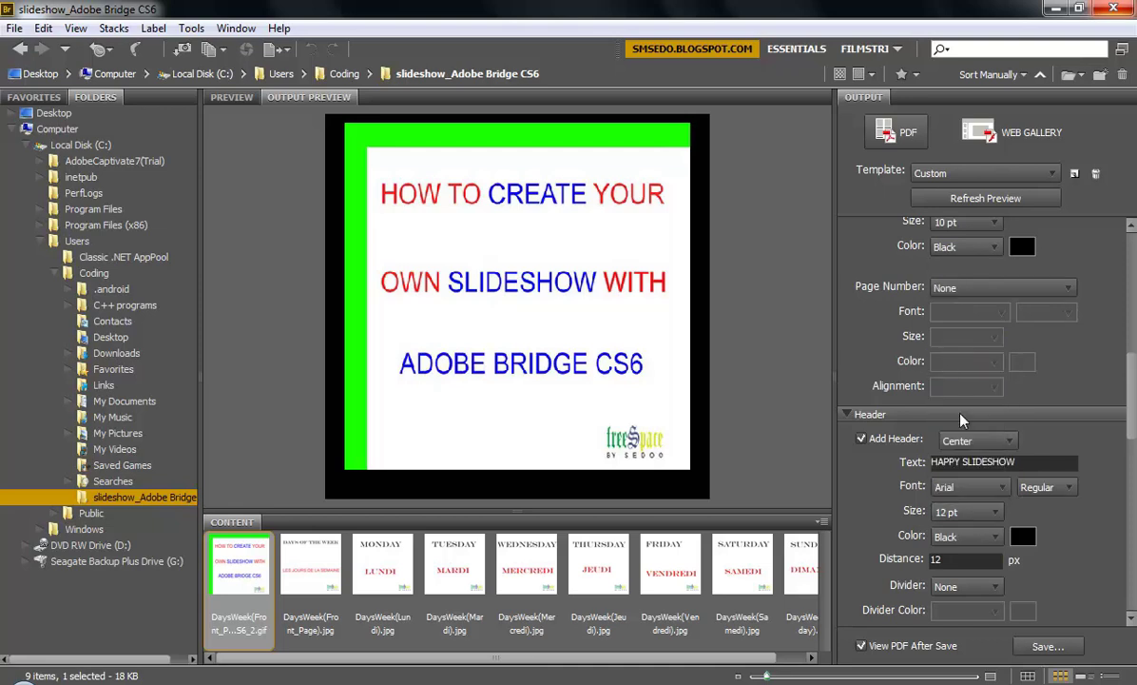
click(995, 538)
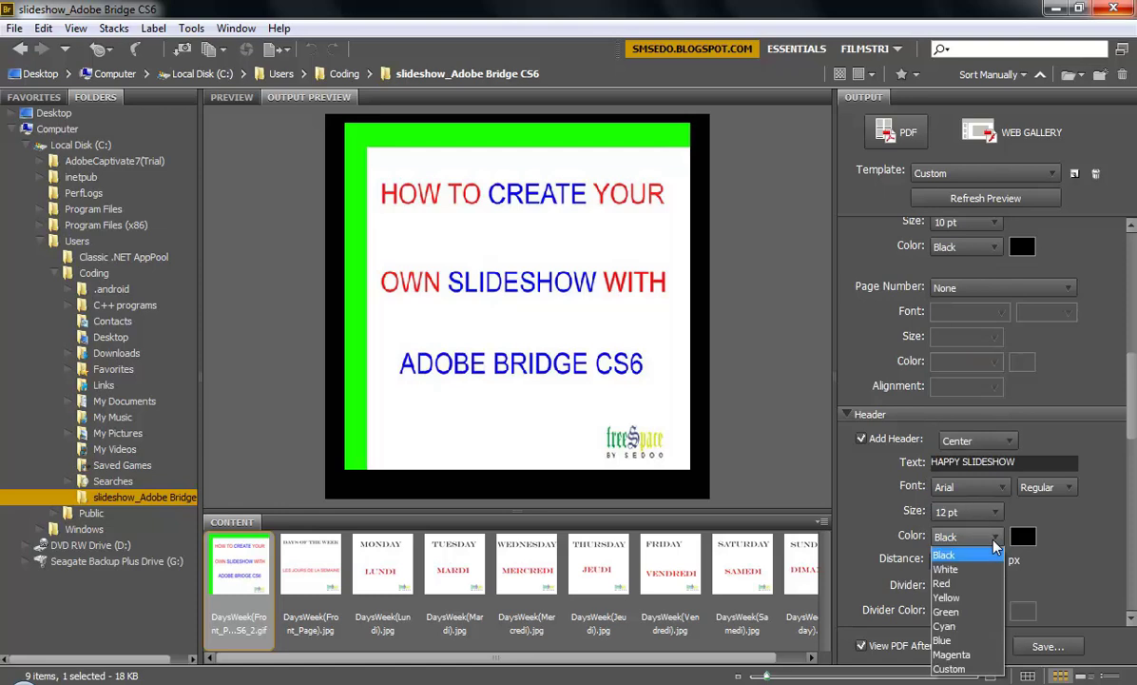
click(978, 585)
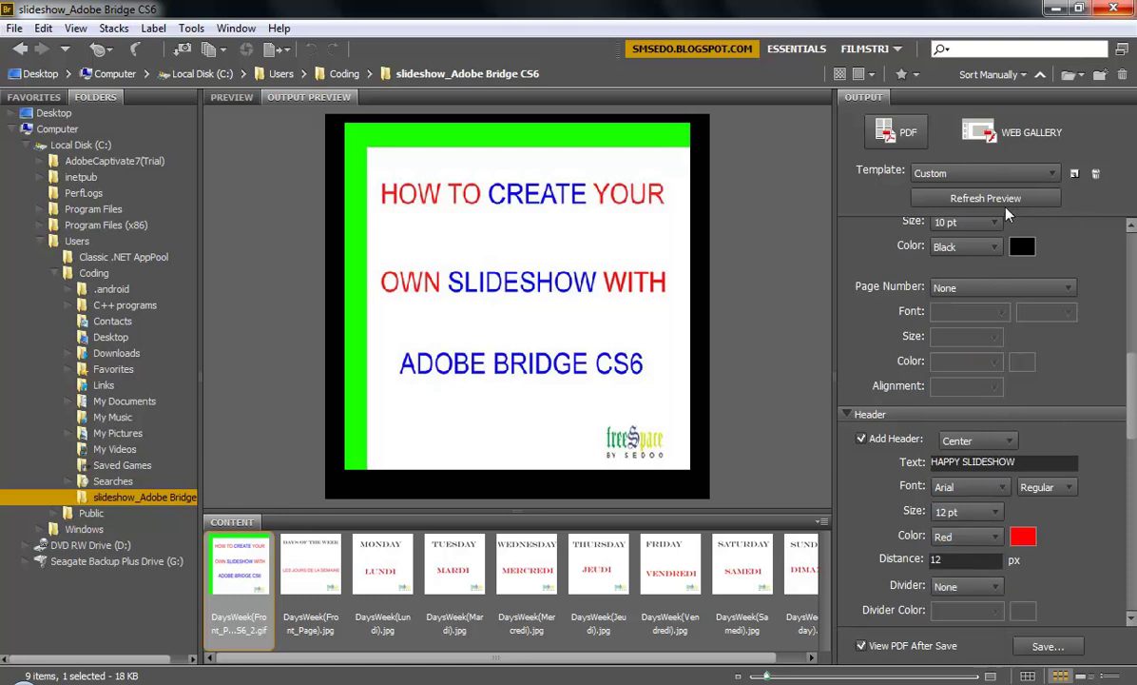
click(989, 201)
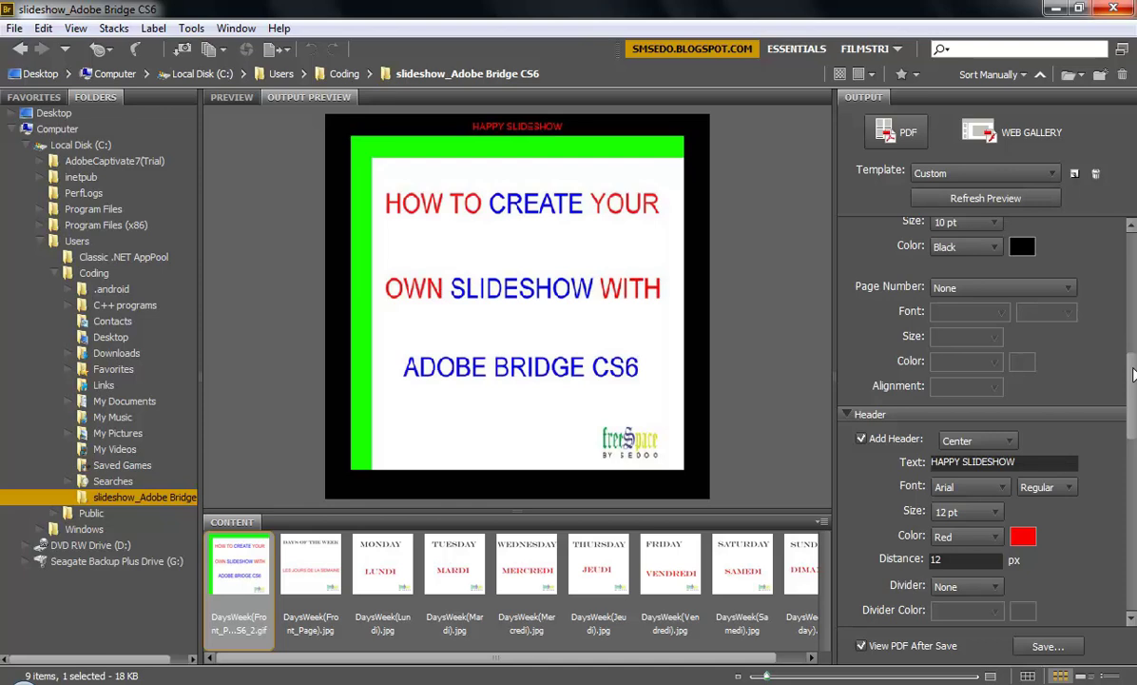
Enable a footer with the text 'SMSEDO.BLOGSPOT.COM'.
drag(1131, 373, 1132, 395)
scroll(1131, 395, down, 3)
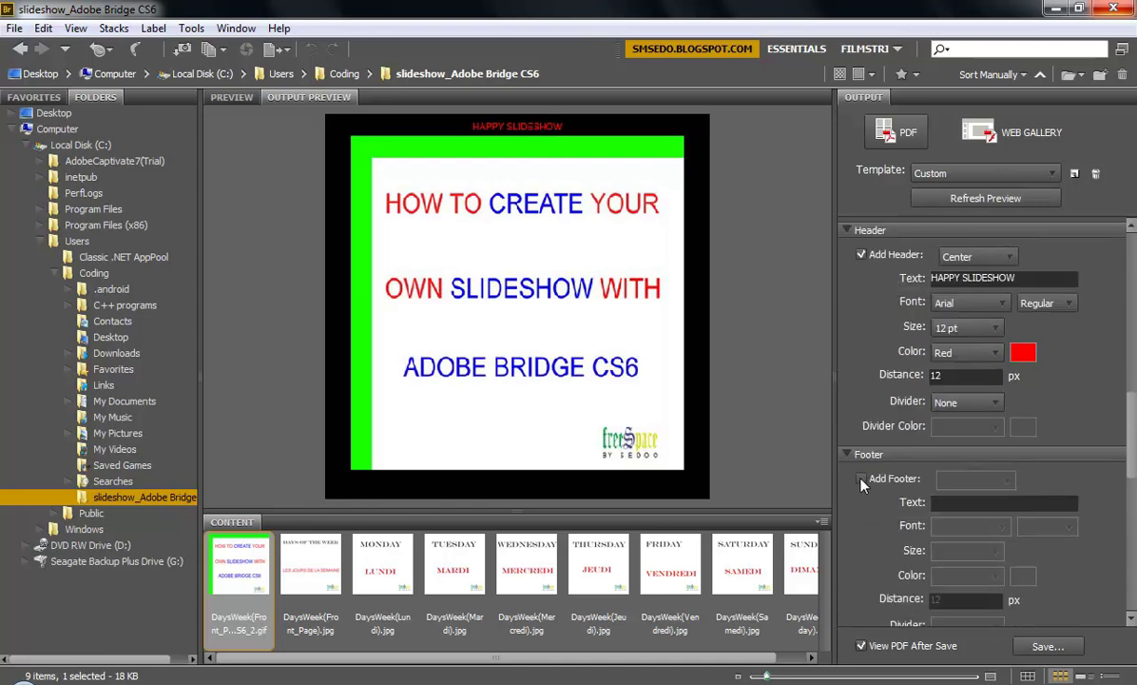
click(860, 479)
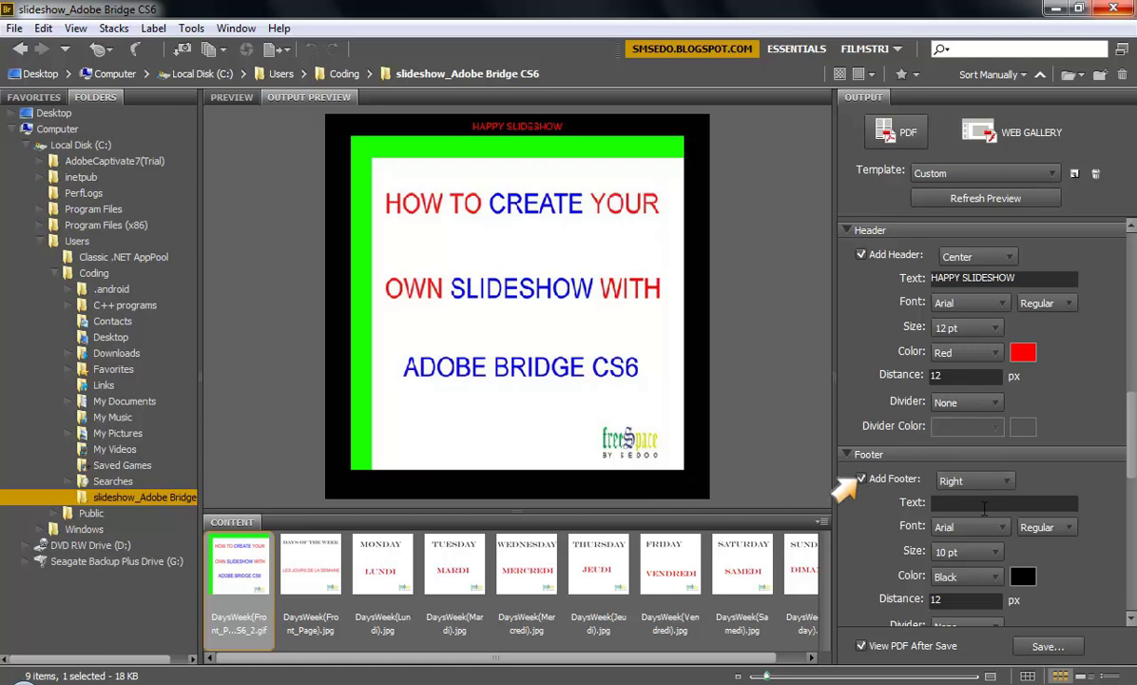
click(954, 503)
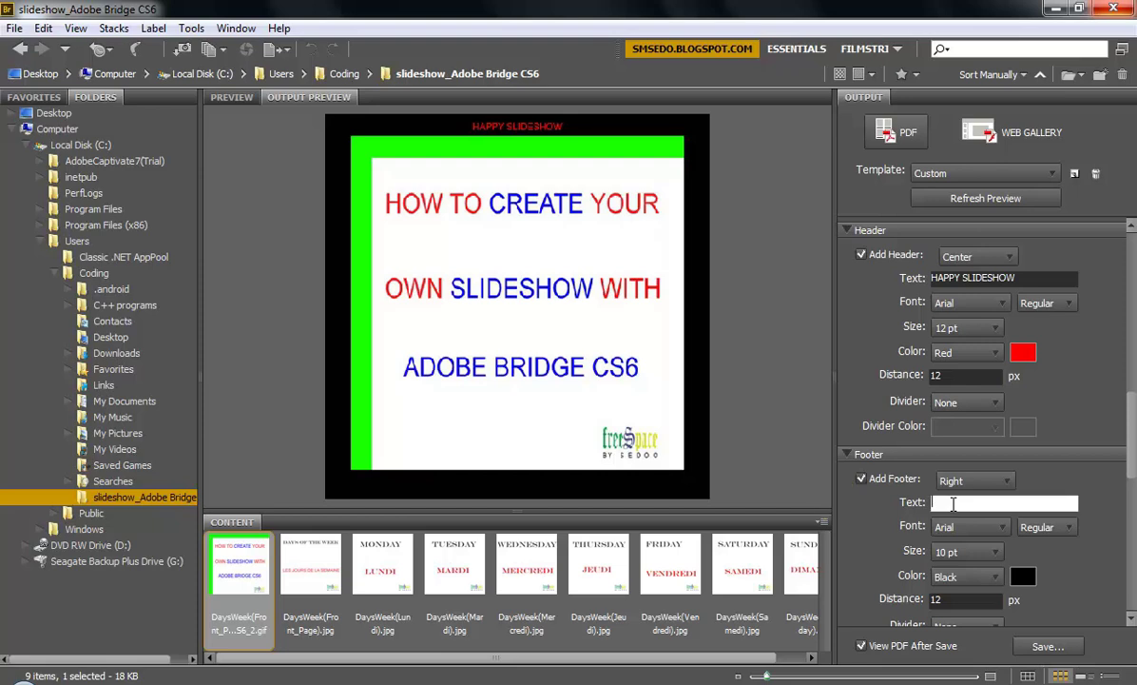
text(SMSEDO.BLOGSP)
text(OT)
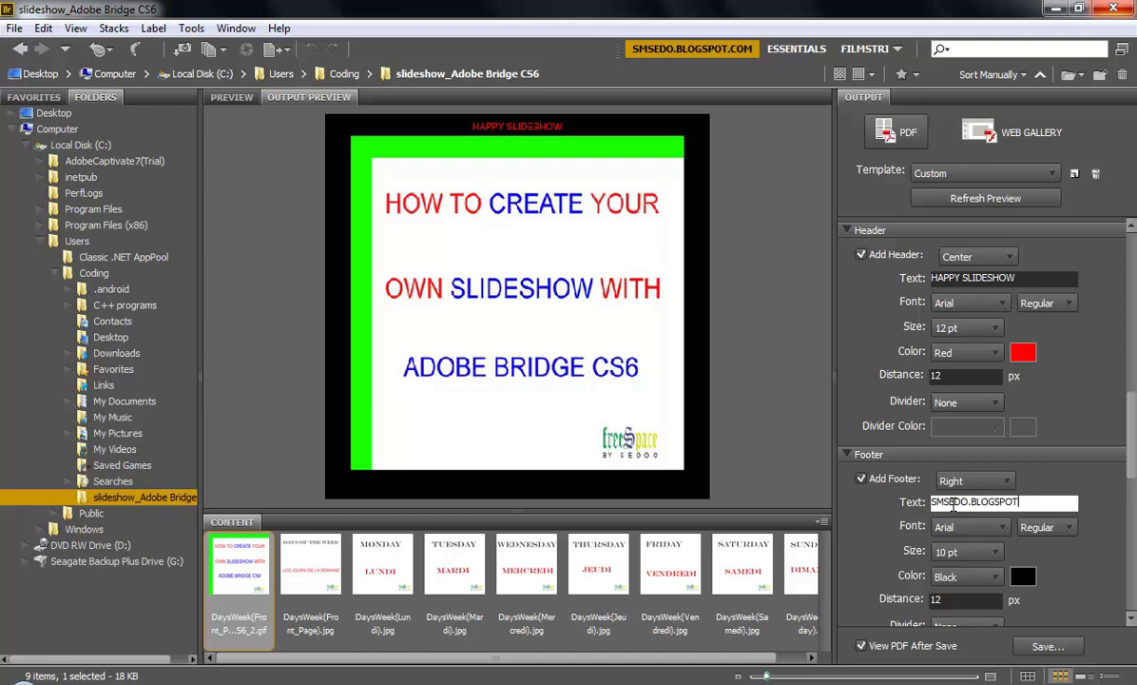
text(.COM)
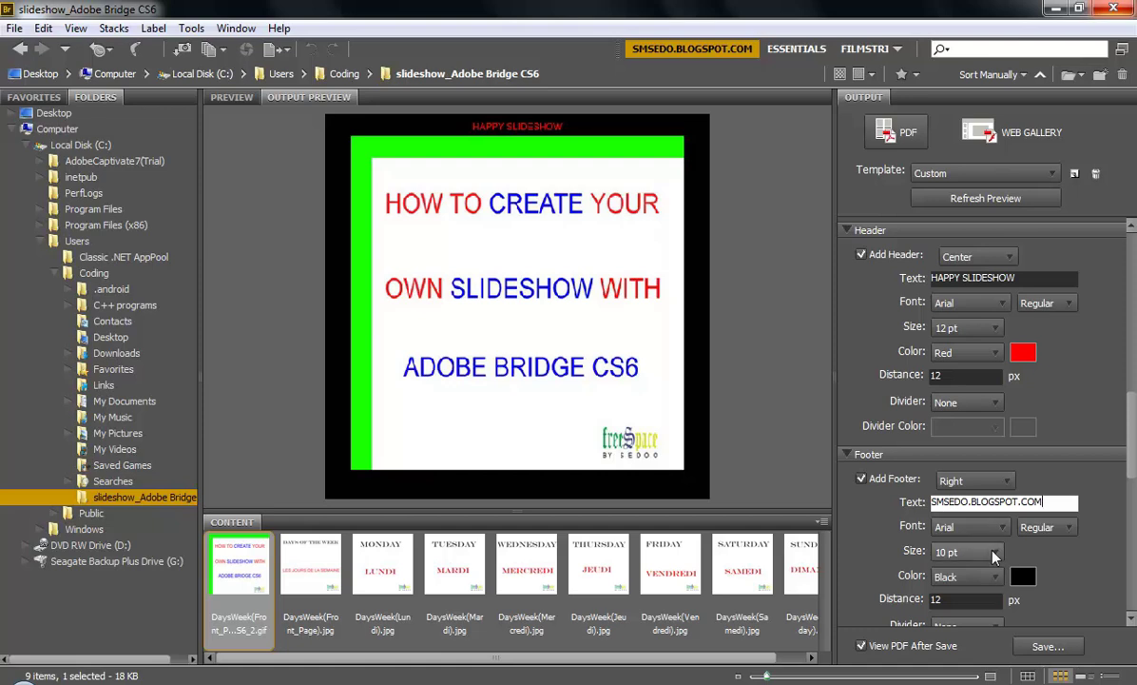
Make the footer 12 pt red and refresh the preview.
click(994, 554)
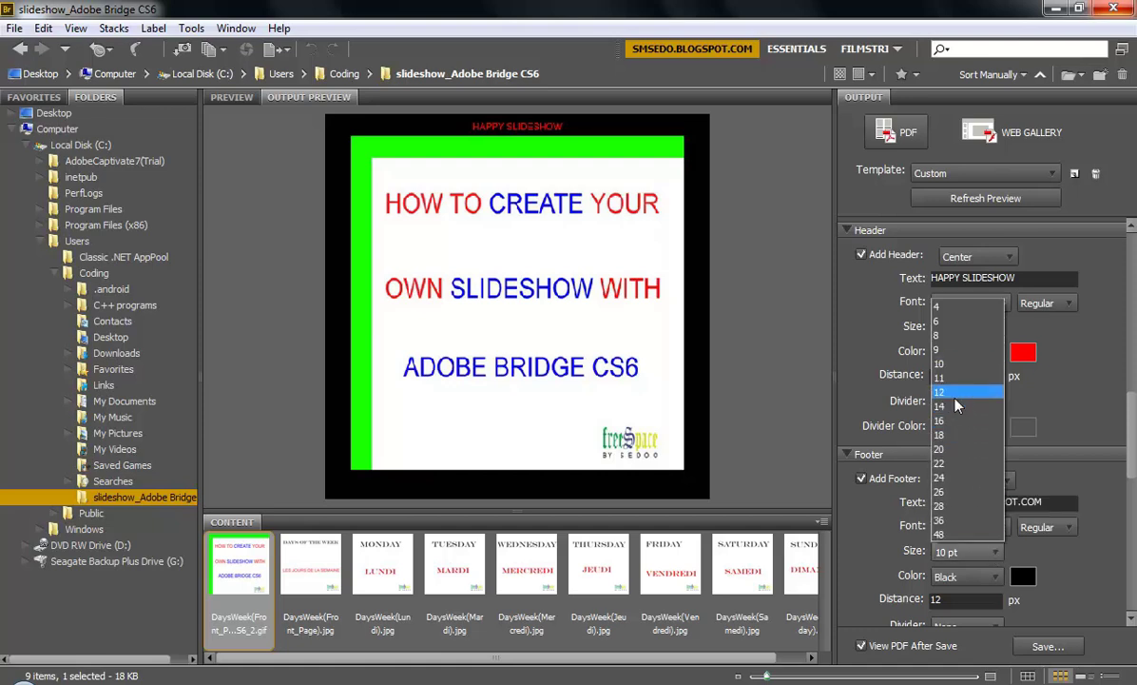
click(955, 395)
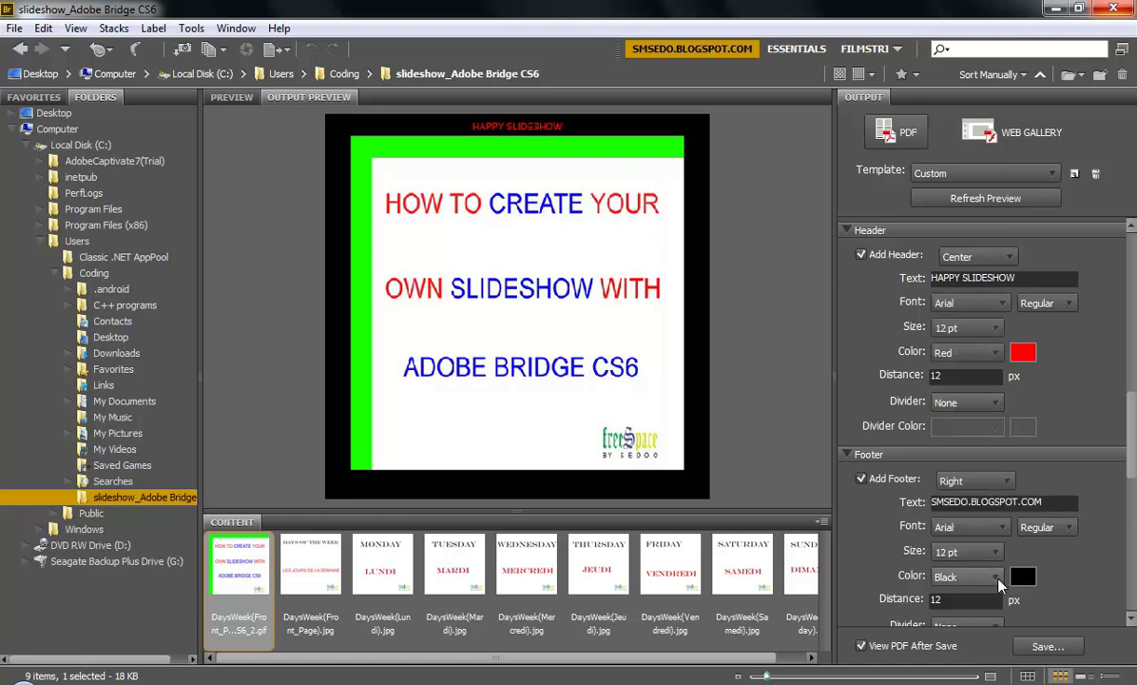
click(997, 584)
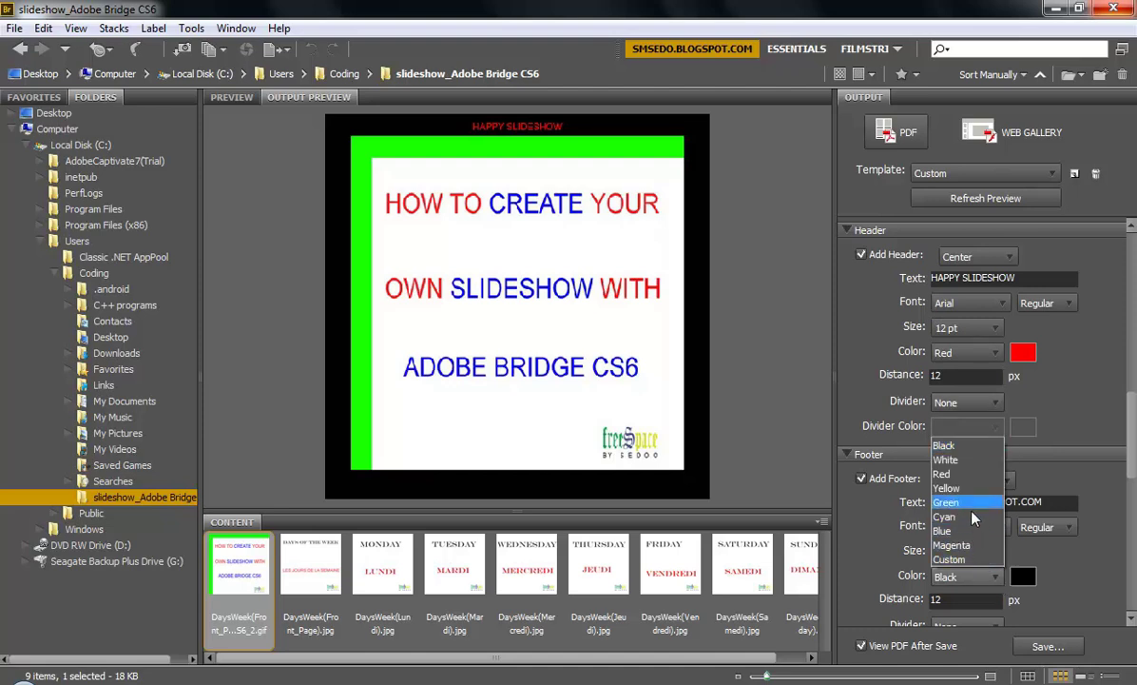
click(946, 474)
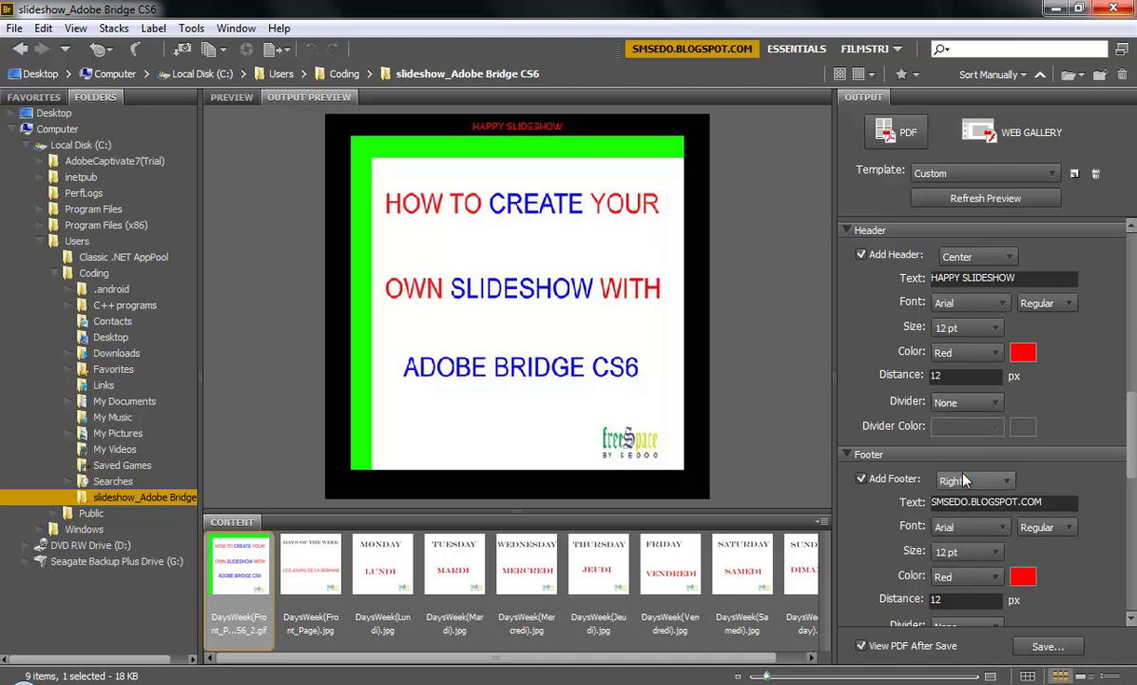
scroll(1025, 239, up, 5)
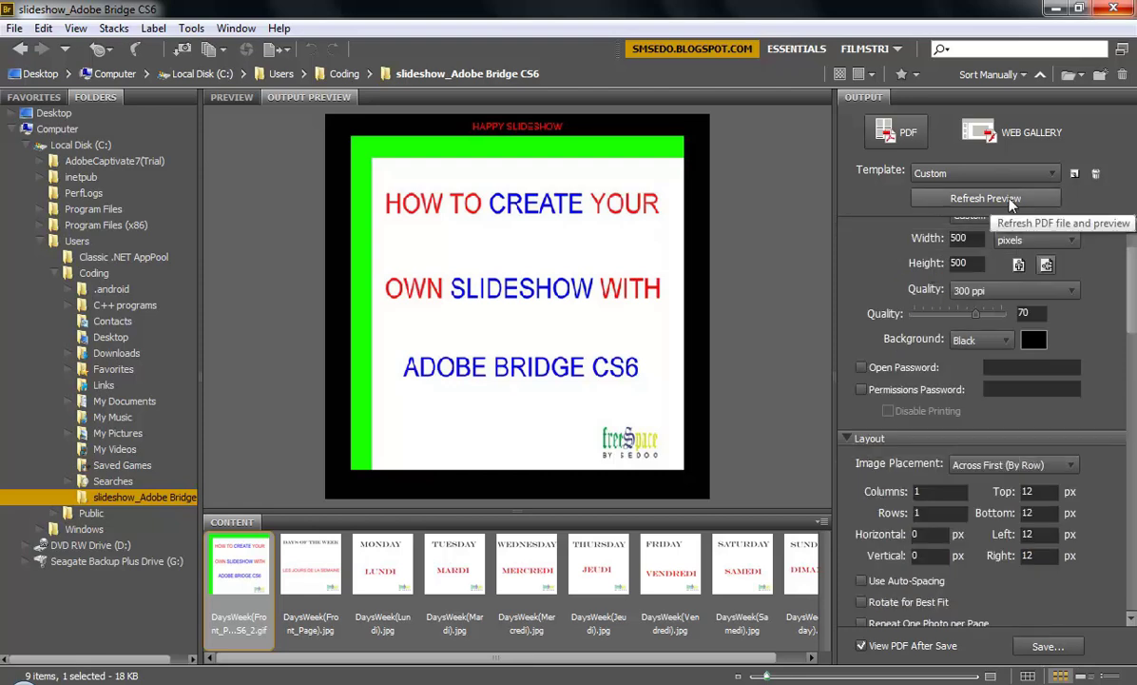
click(1010, 200)
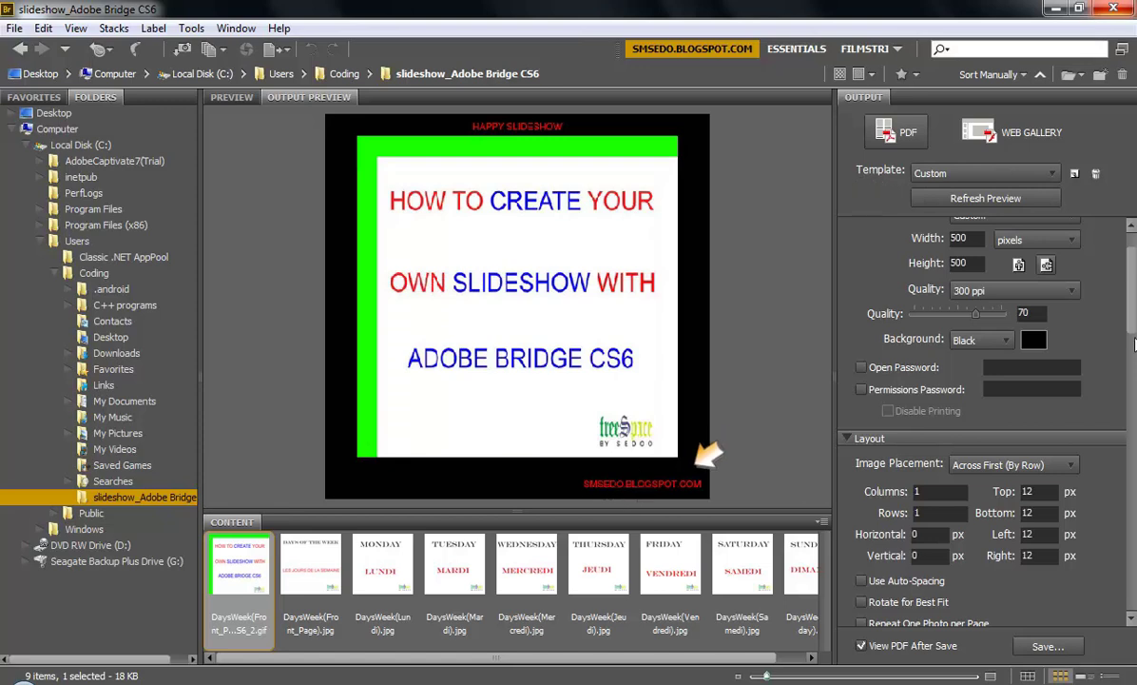
scroll(1134, 359, down, 3)
drag(1134, 359, 1134, 500)
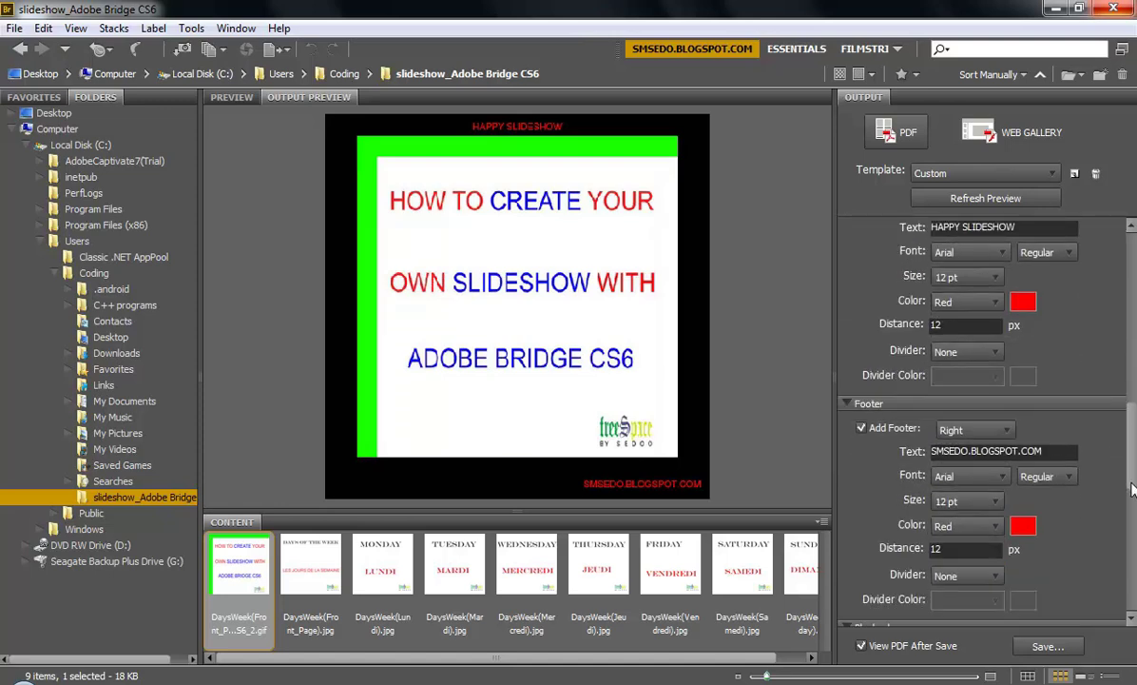
Make the PDF open in full screen and auto-advance every 5 seconds.
scroll(967, 501, down, 2)
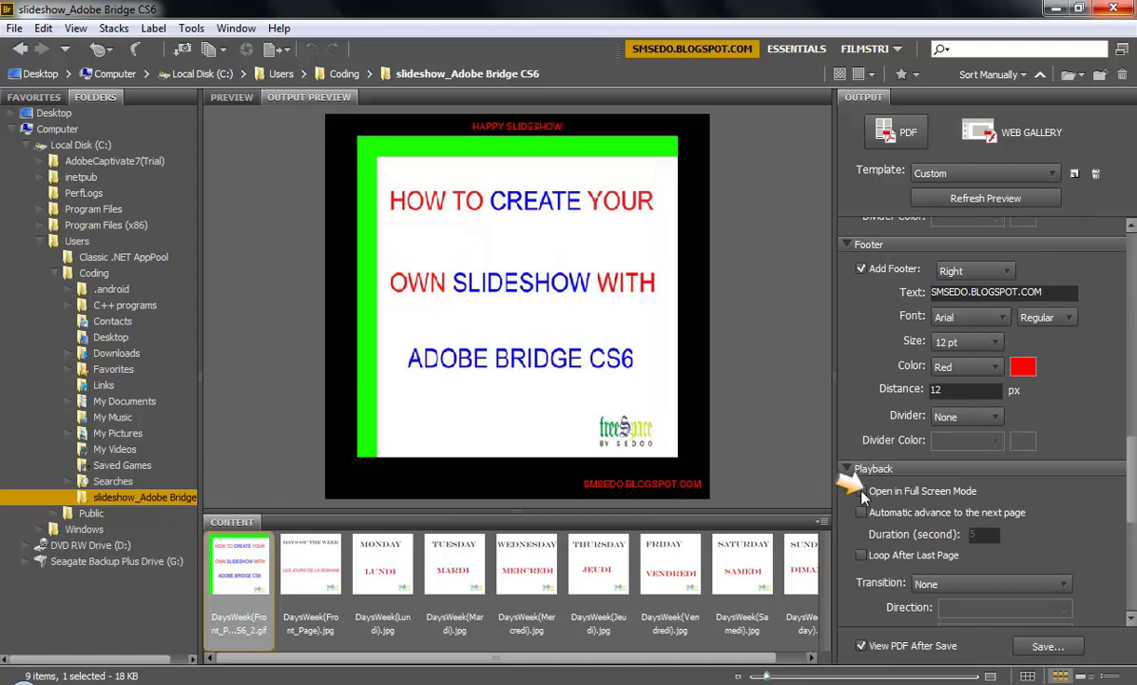
click(862, 493)
click(862, 512)
Set the slide transition to Zoom In with direction Down.
drag(1131, 479, 1132, 506)
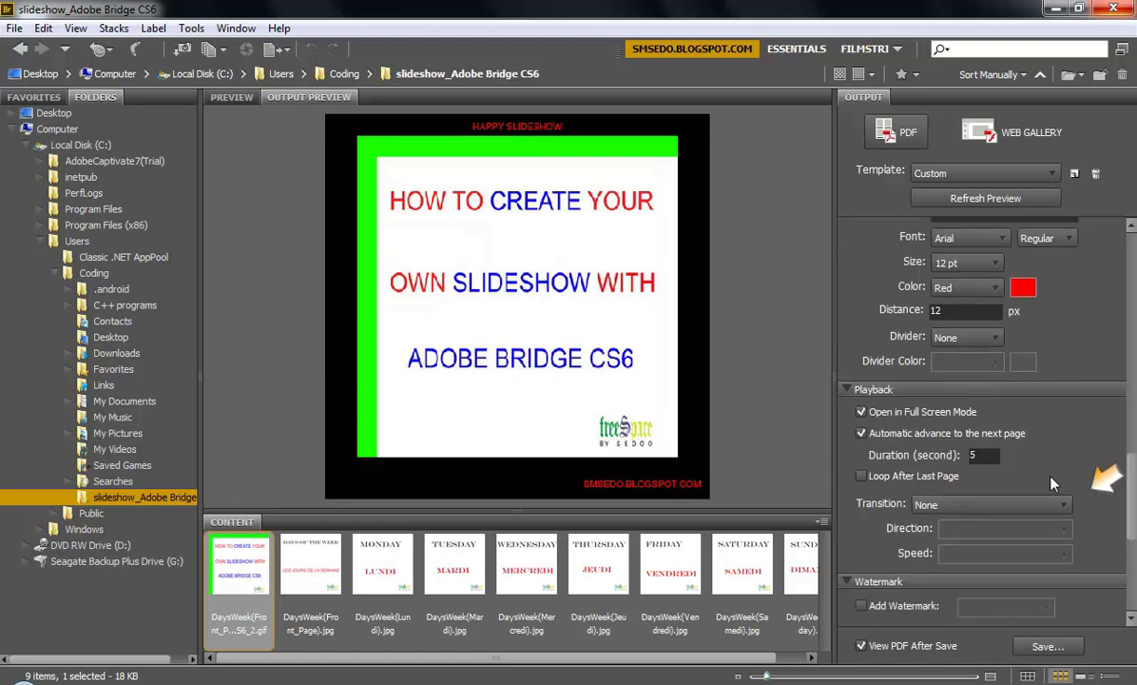
click(1053, 504)
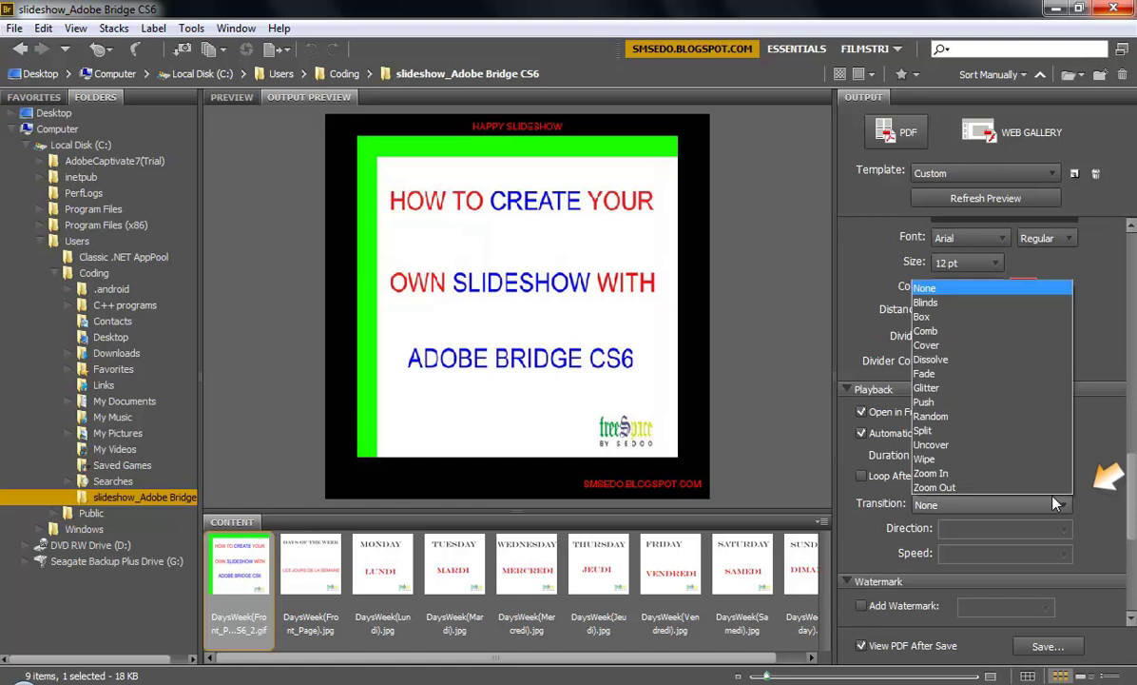
click(1025, 480)
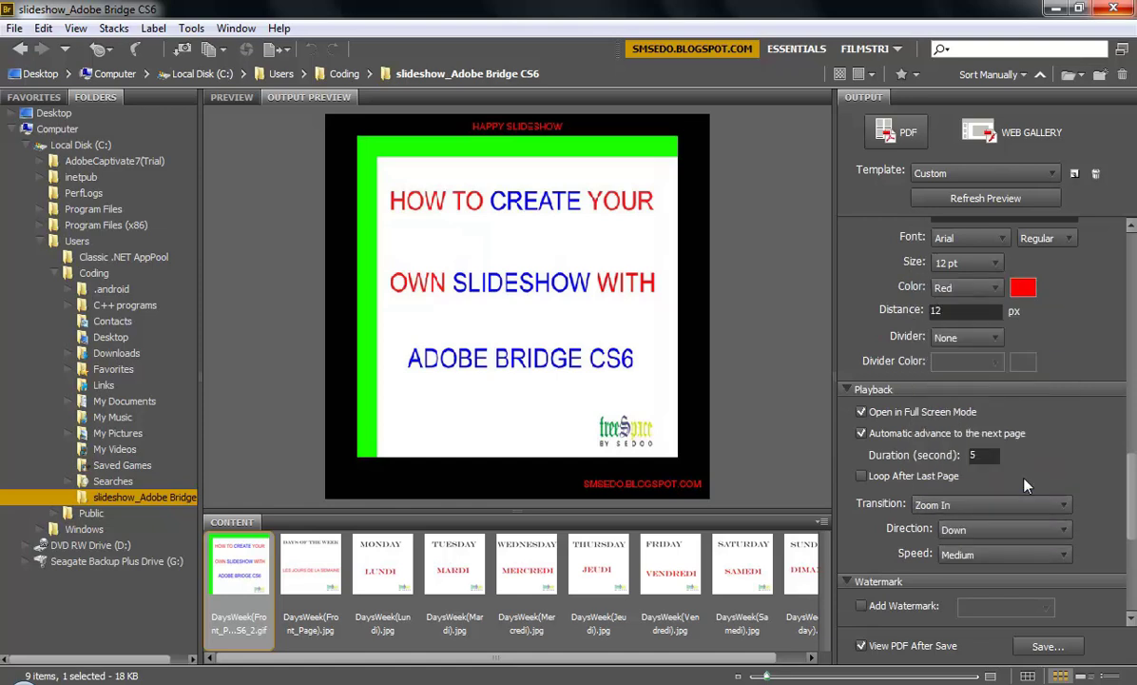
click(1040, 530)
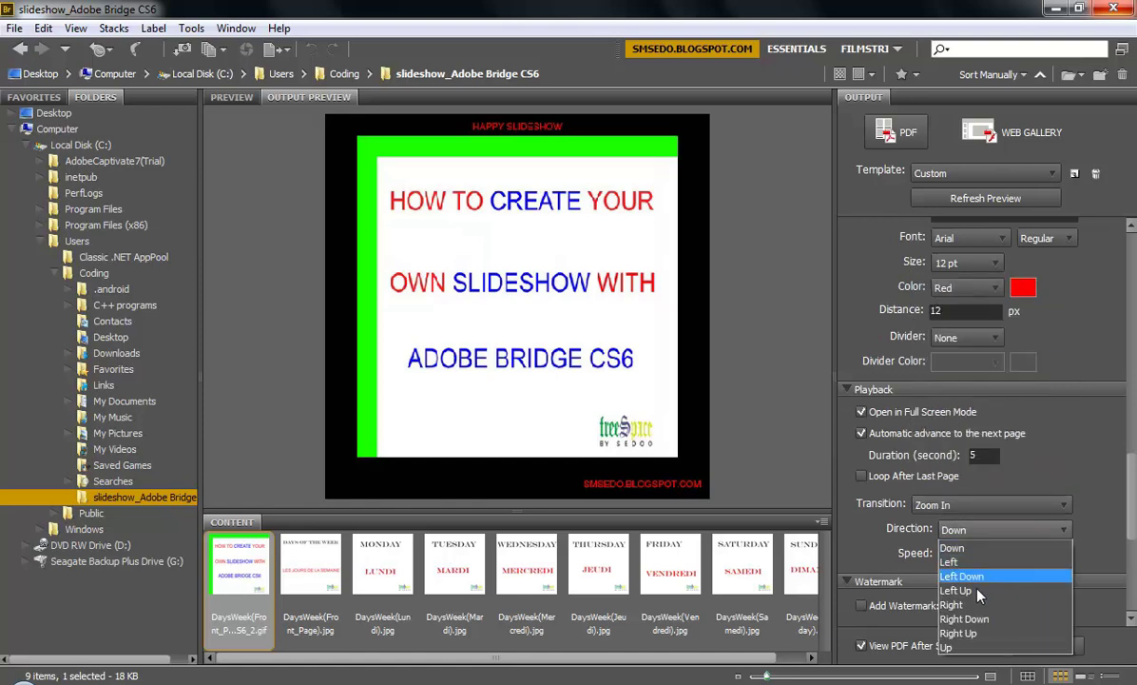
click(1077, 459)
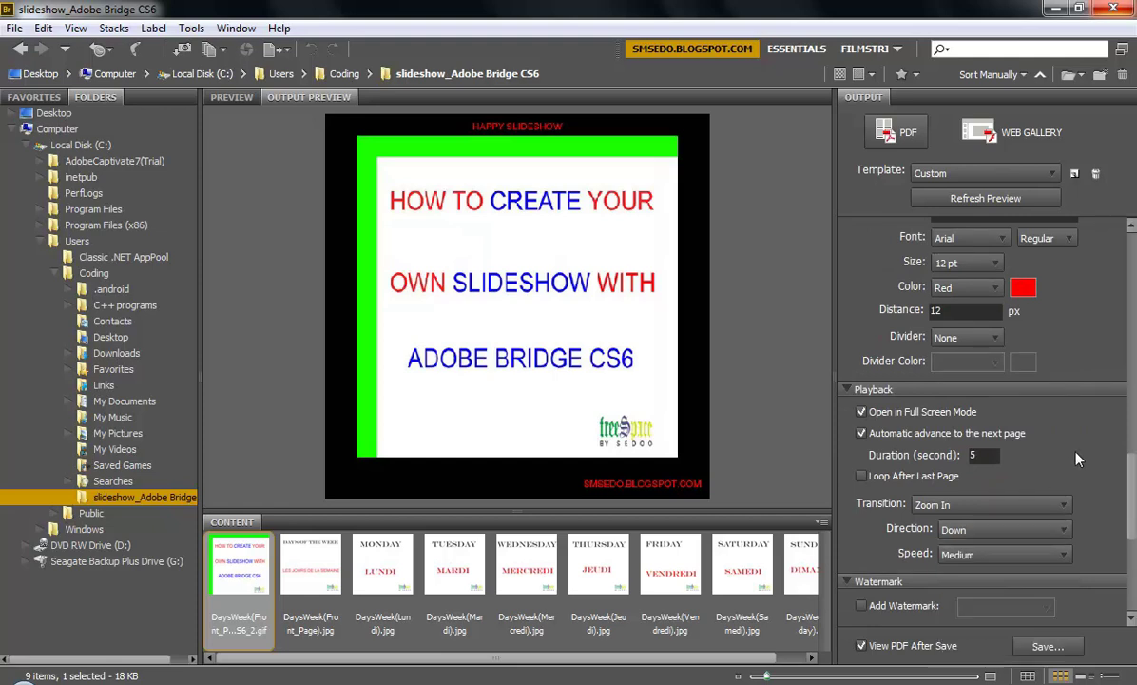
click(994, 506)
click(957, 480)
Select the Days of the Week slide thumbnails, then all nine with Ctrl+A.
drag(1132, 488, 1133, 568)
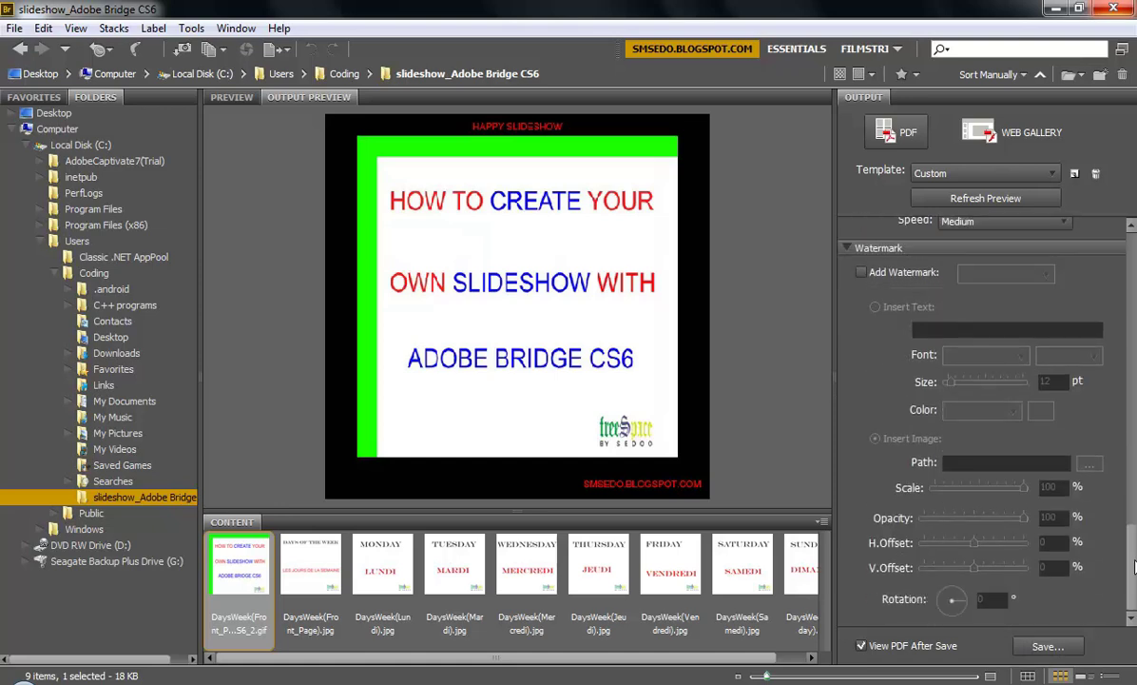
click(320, 577)
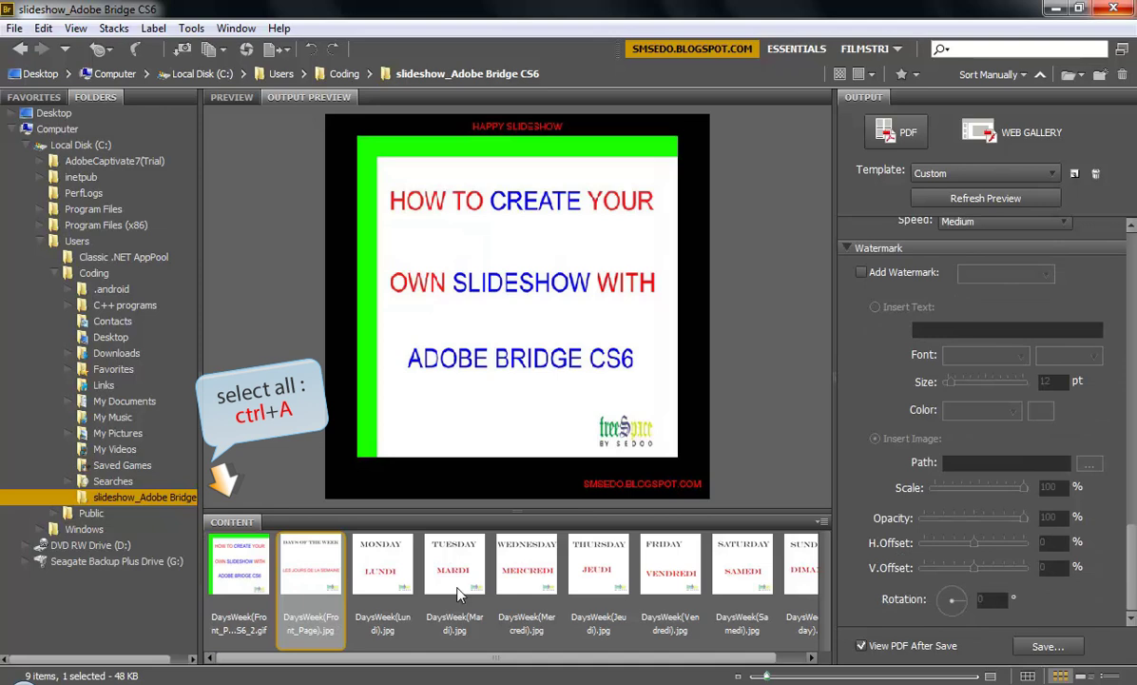
ctrl+click(254, 575)
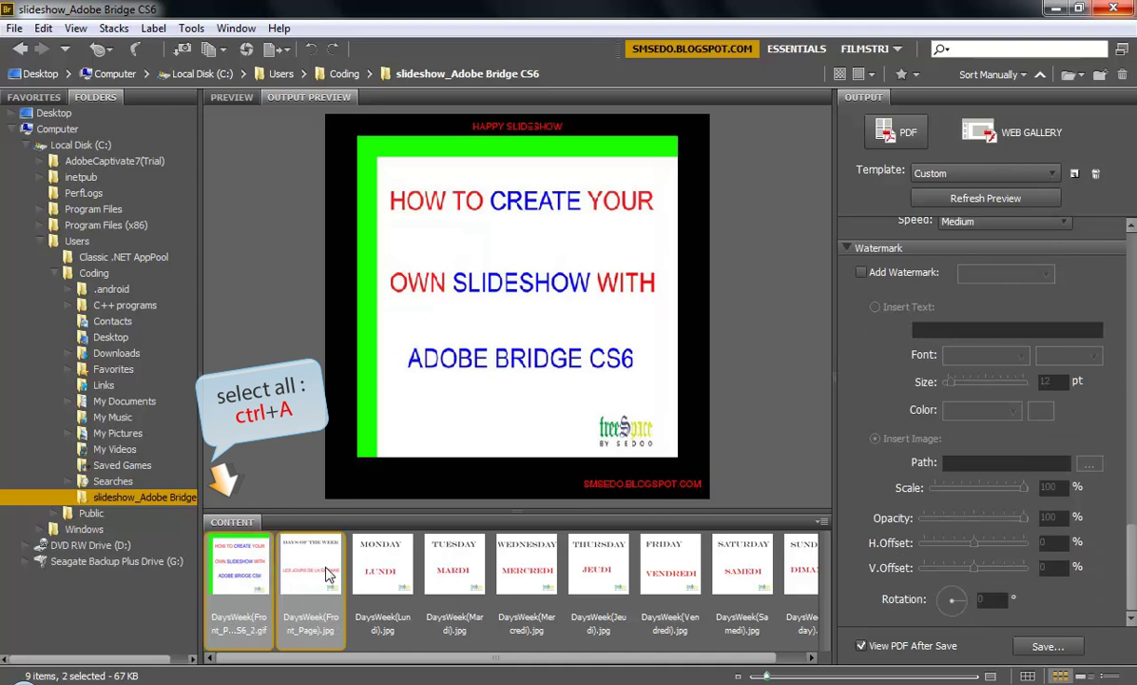
ctrl+click(354, 528)
ctrl+click(418, 525)
ctrl+click(502, 532)
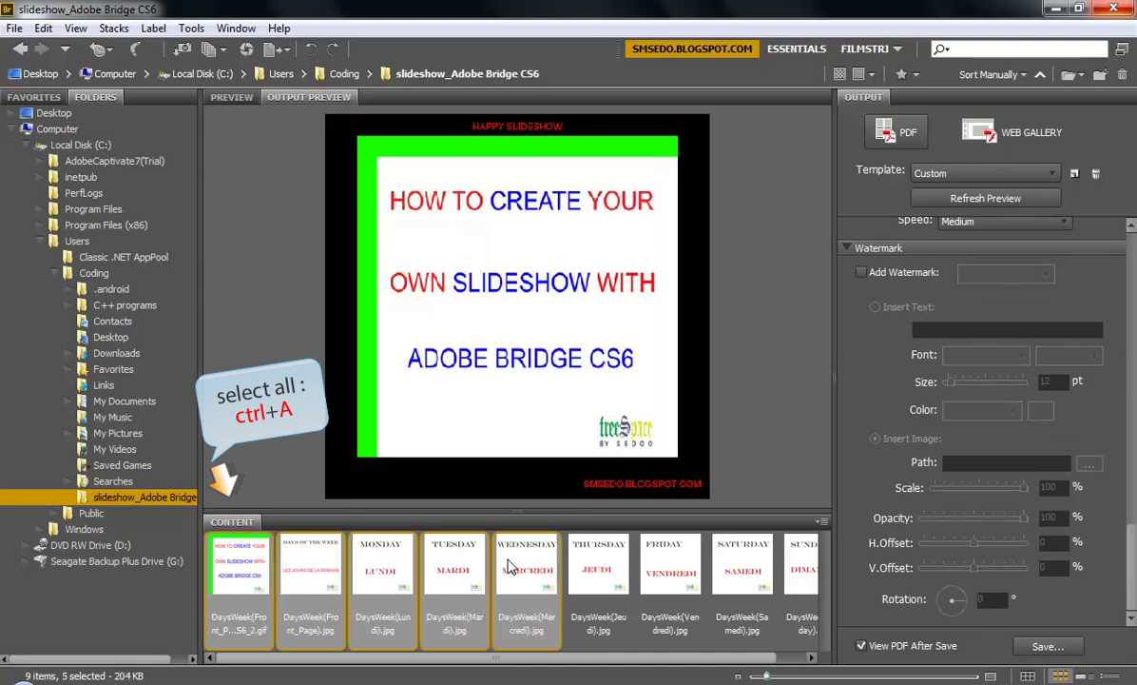
ctrl+click(571, 561)
key(ctrl+a)
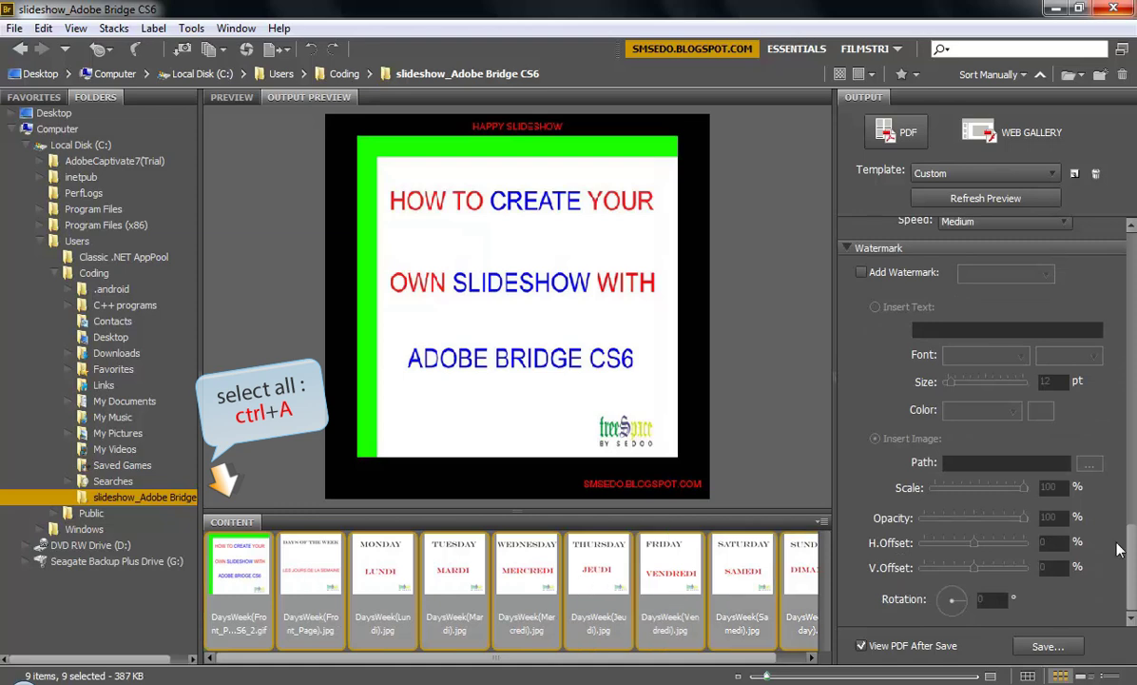
Start saving the PDF and enter SLIDESHOW_103 as the file name.
click(1046, 646)
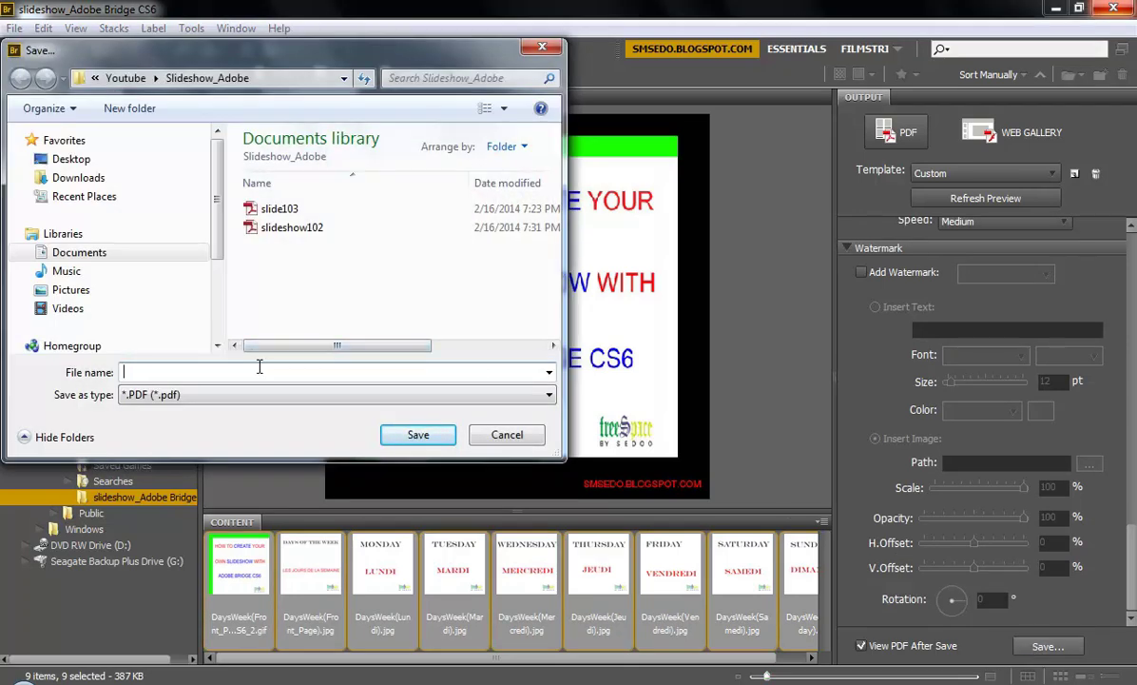
text(SLIDE)
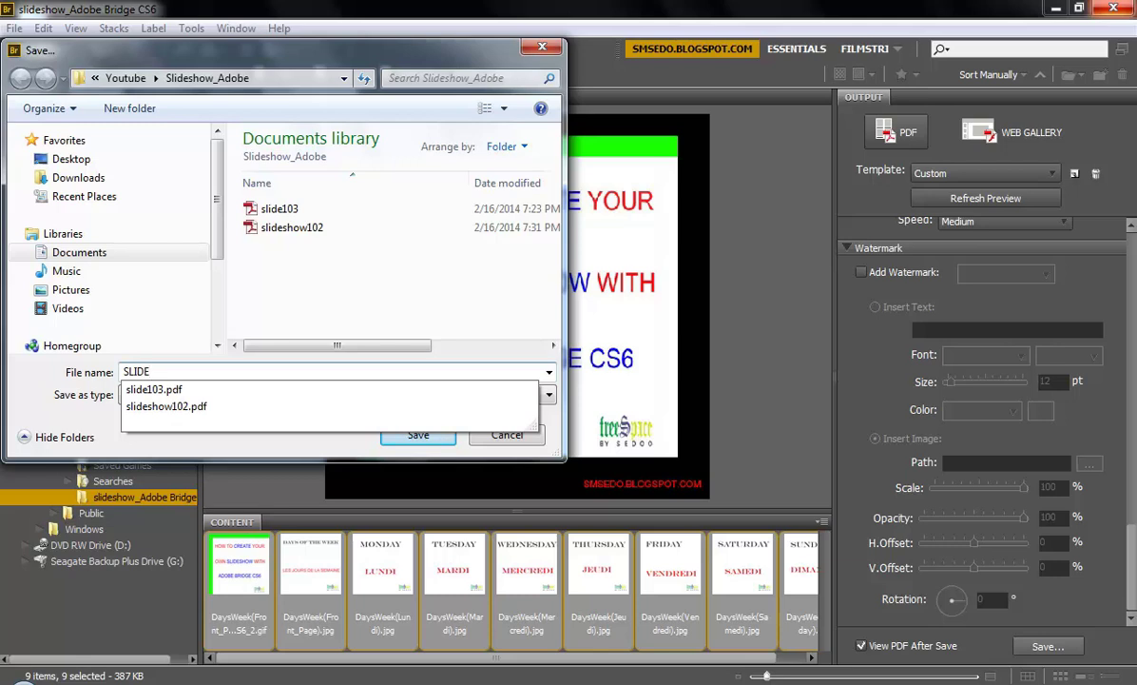
text(SHOW)
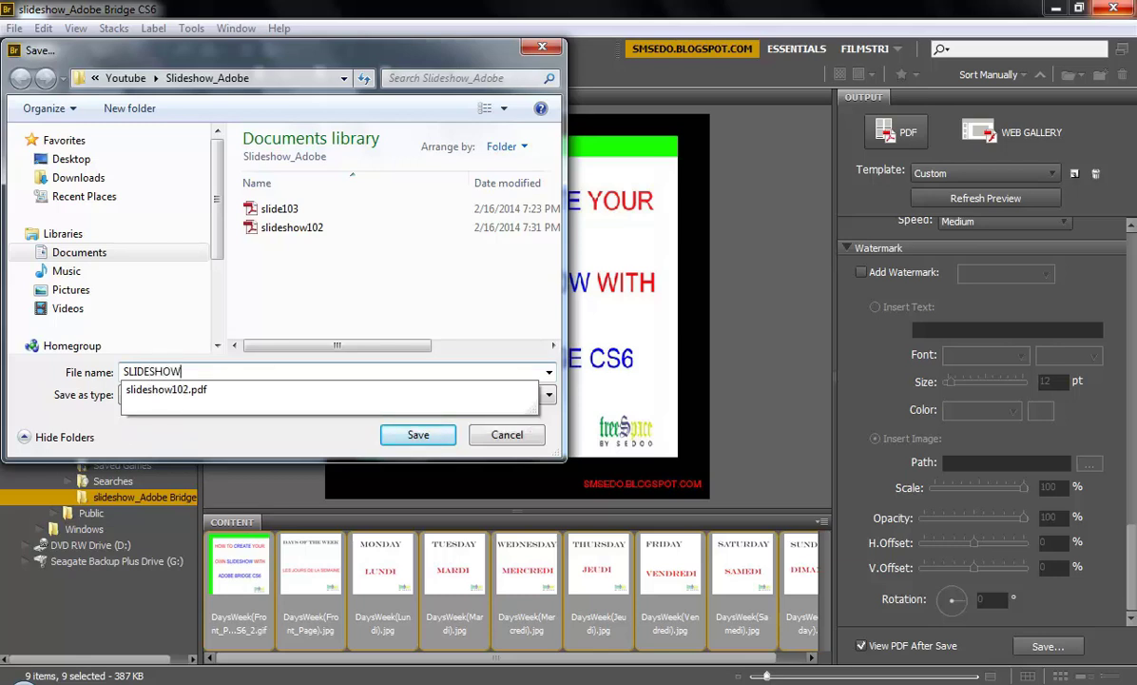
text(_10)
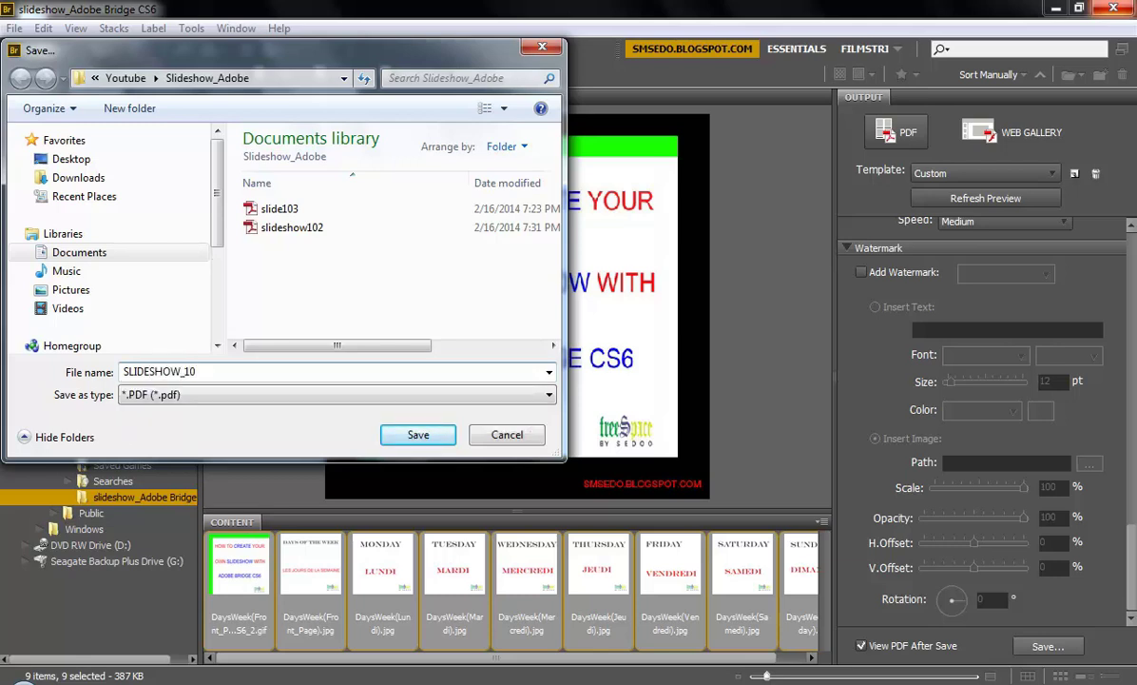
text(3)
Save to generate the nine-page SLIDESHOW_103.pdf and view it in Adobe Reader.
click(415, 436)
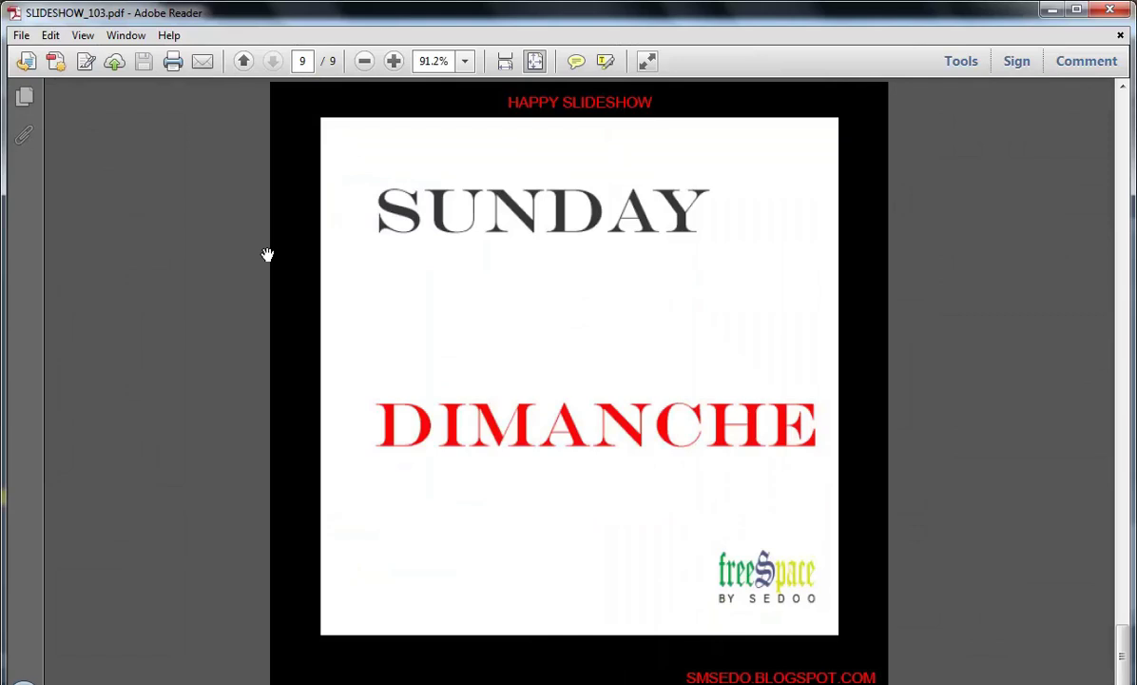
Show page thumbnails and step through pages 1, 2 (Days of the Week), then back to 1.
click(25, 96)
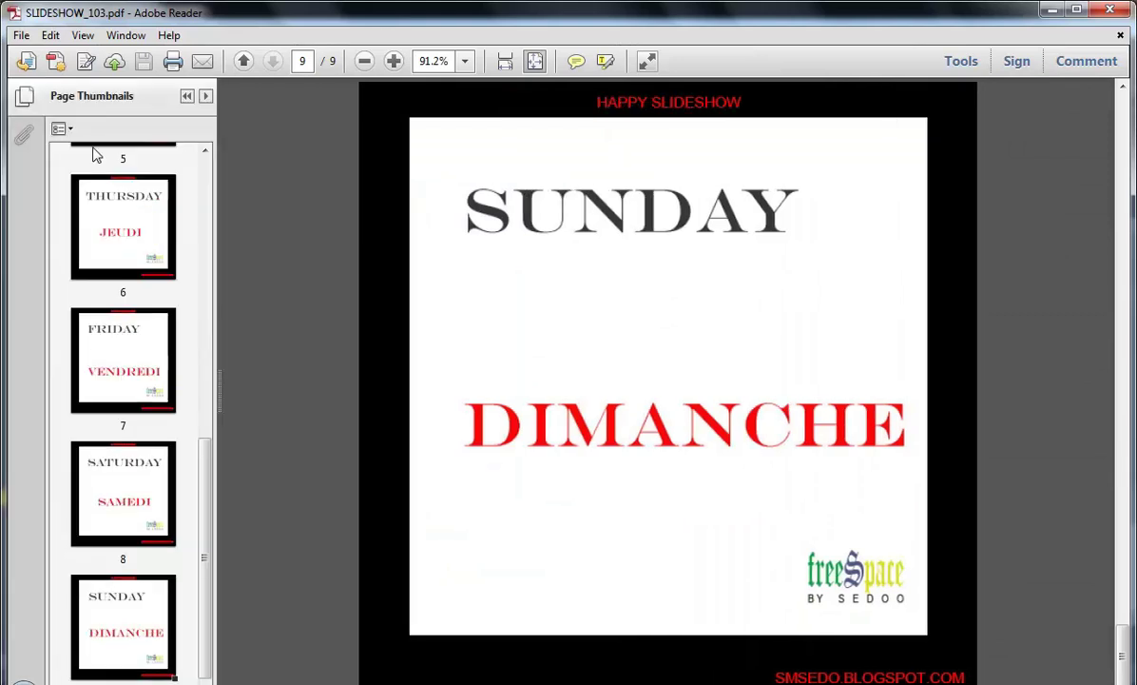
drag(204, 443, 208, 159)
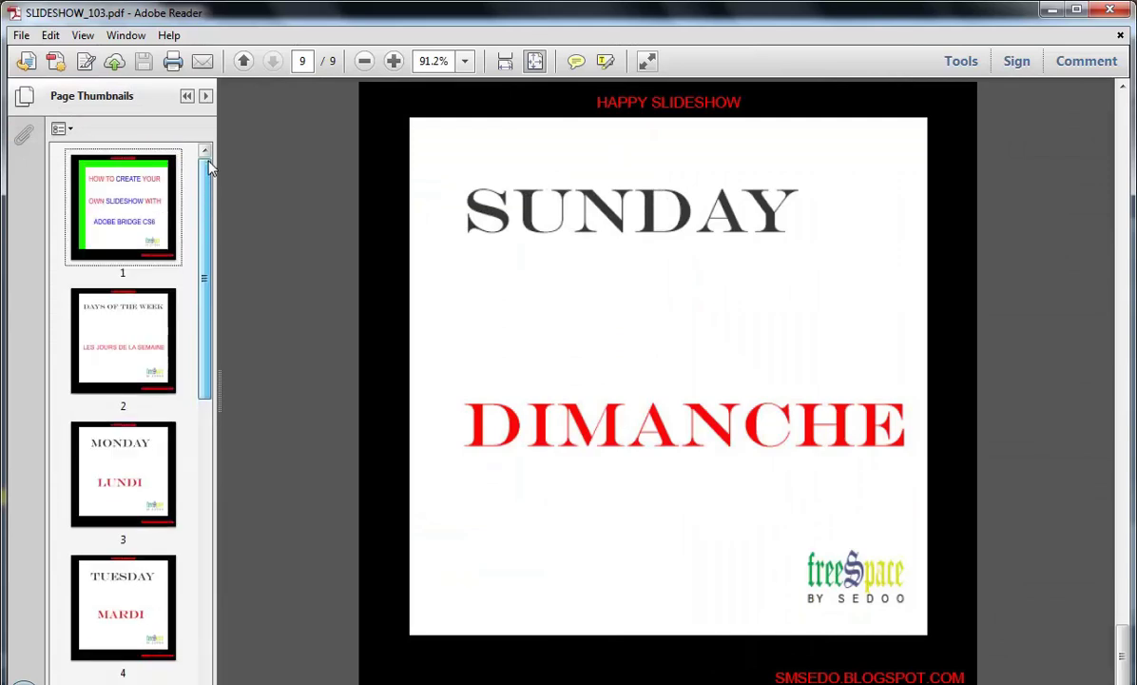
click(143, 190)
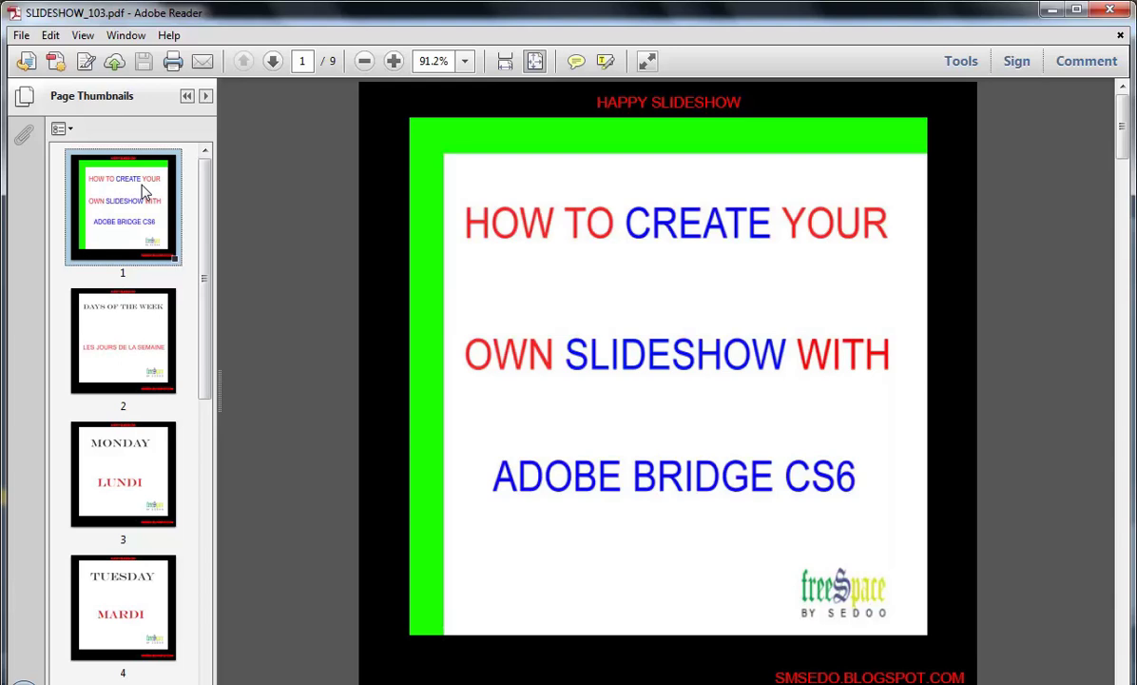
click(131, 328)
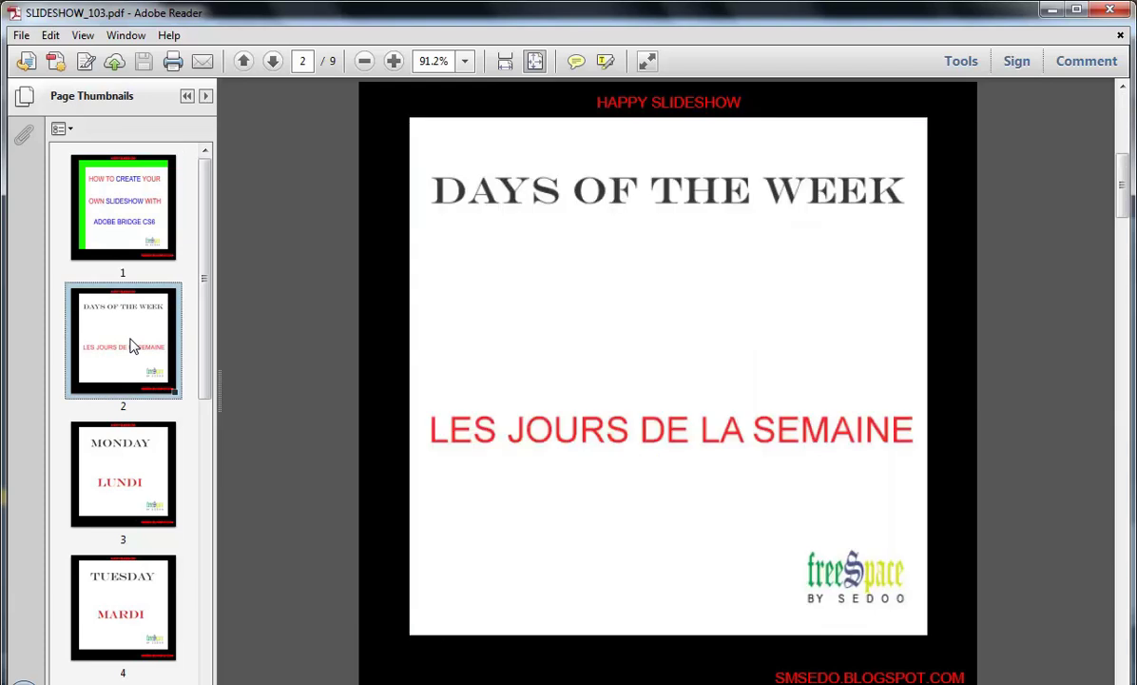
click(136, 242)
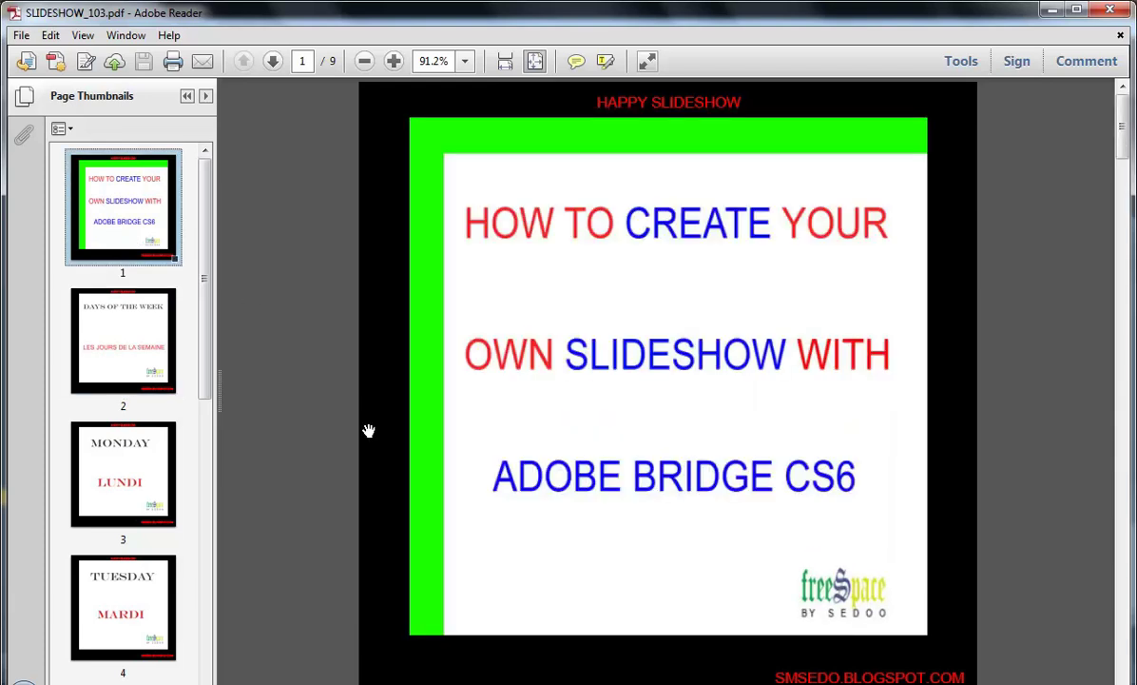